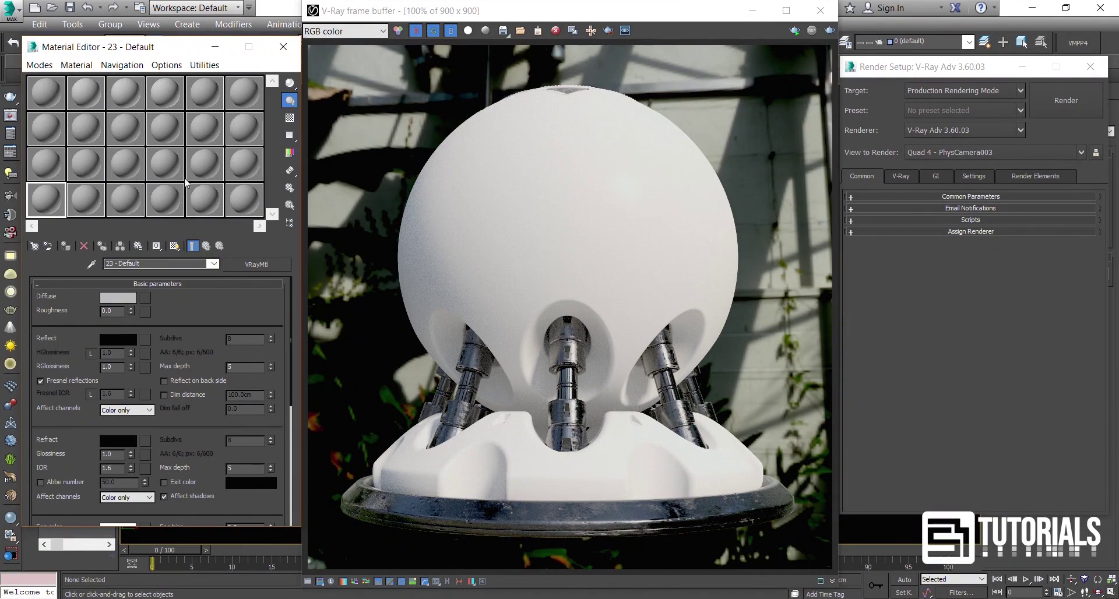
click(49, 91)
click(613, 276)
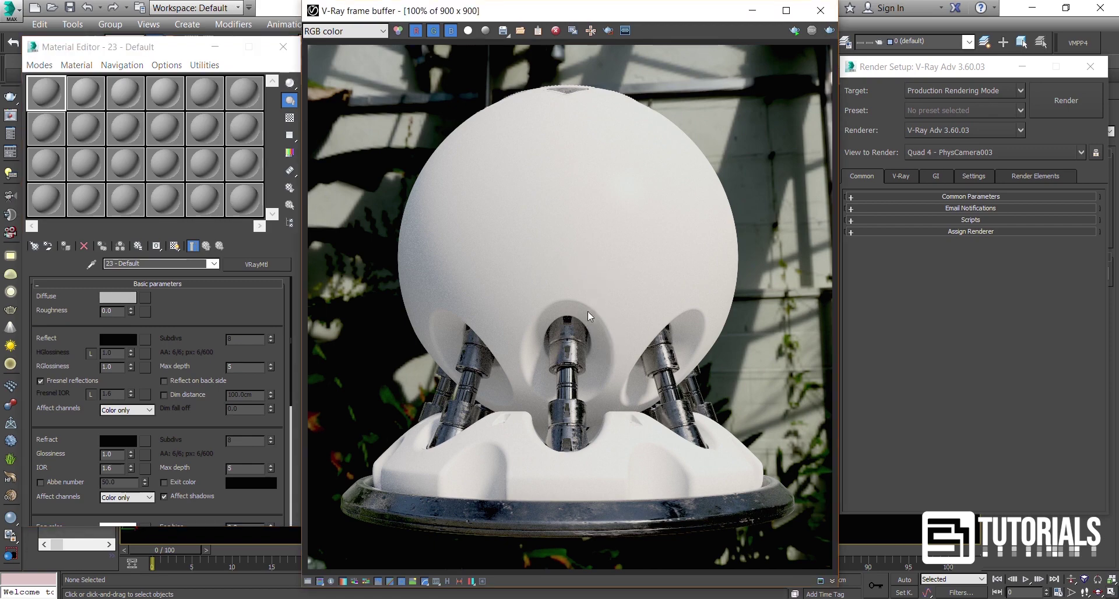
click(906, 182)
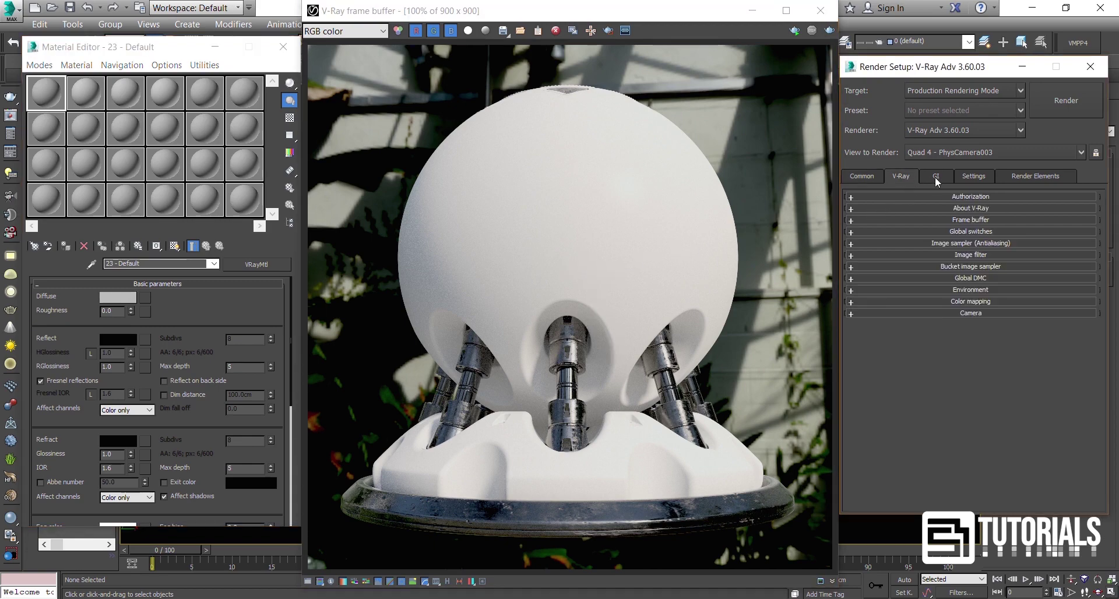
click(946, 177)
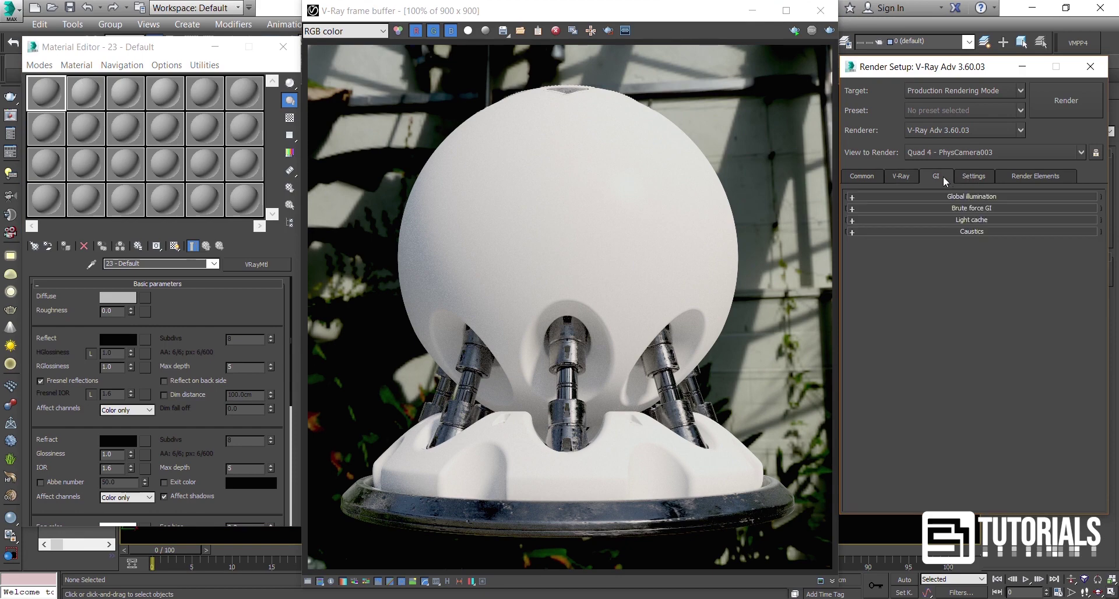
click(872, 176)
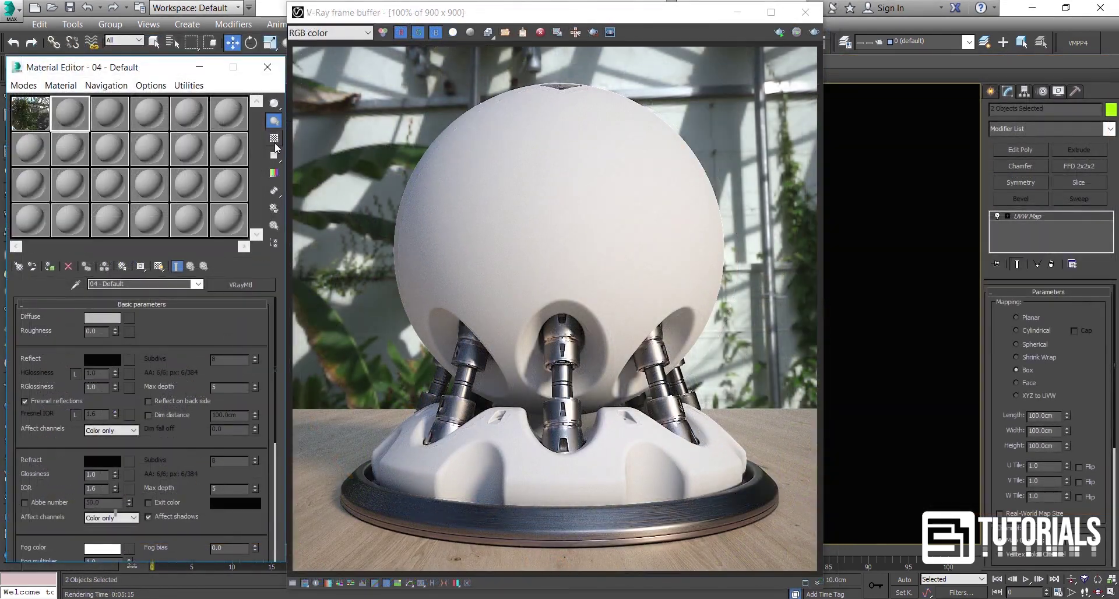
Turn on the checkered background for the second material sample and name the material Dirty Metal.
click(274, 139)
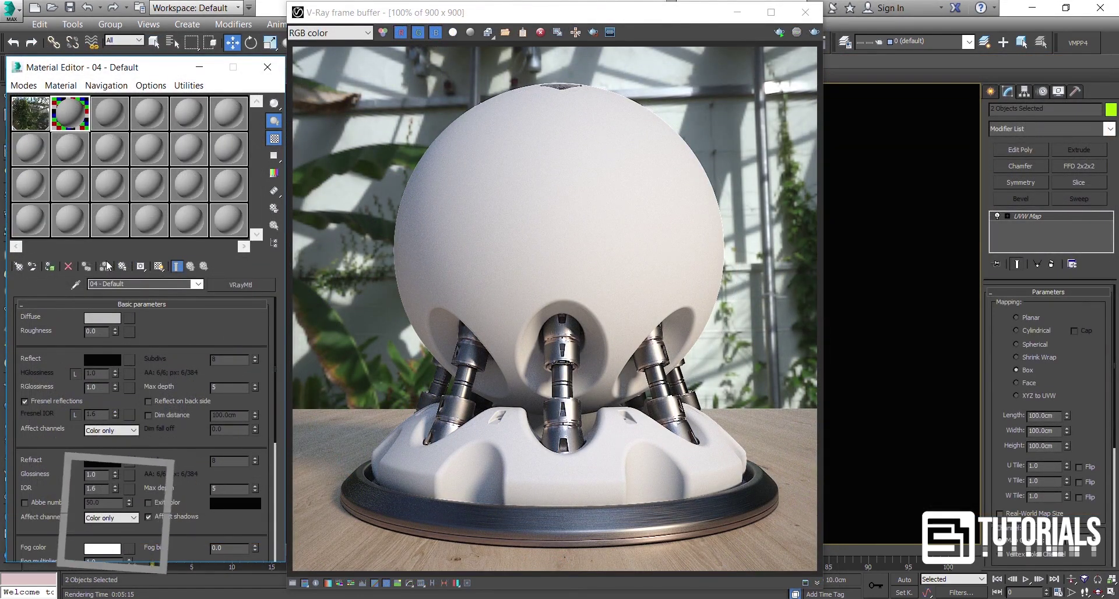
drag(128, 284, 88, 283)
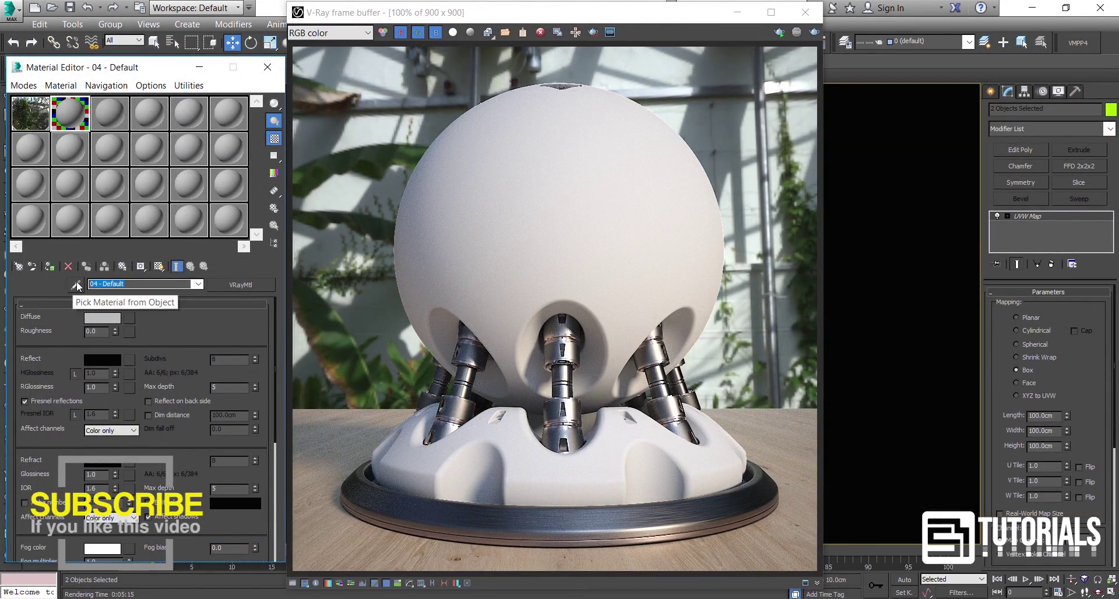
text(Dirty Meta)
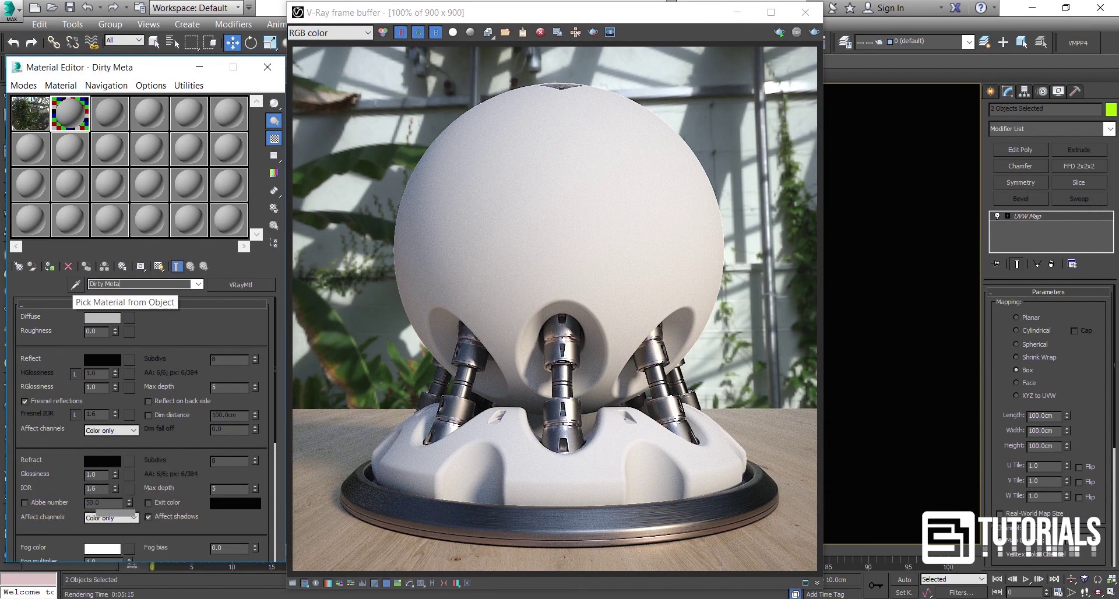
text(l)
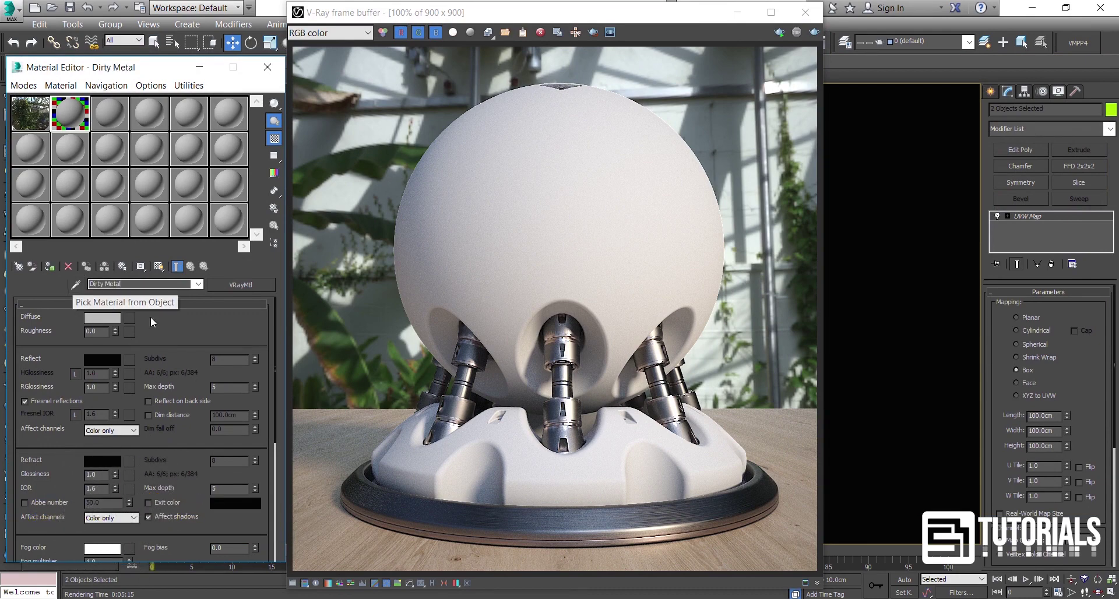
Set the diffuse color of the Dirty Metal material to pure black, RGB 0, 0, 0.
click(115, 320)
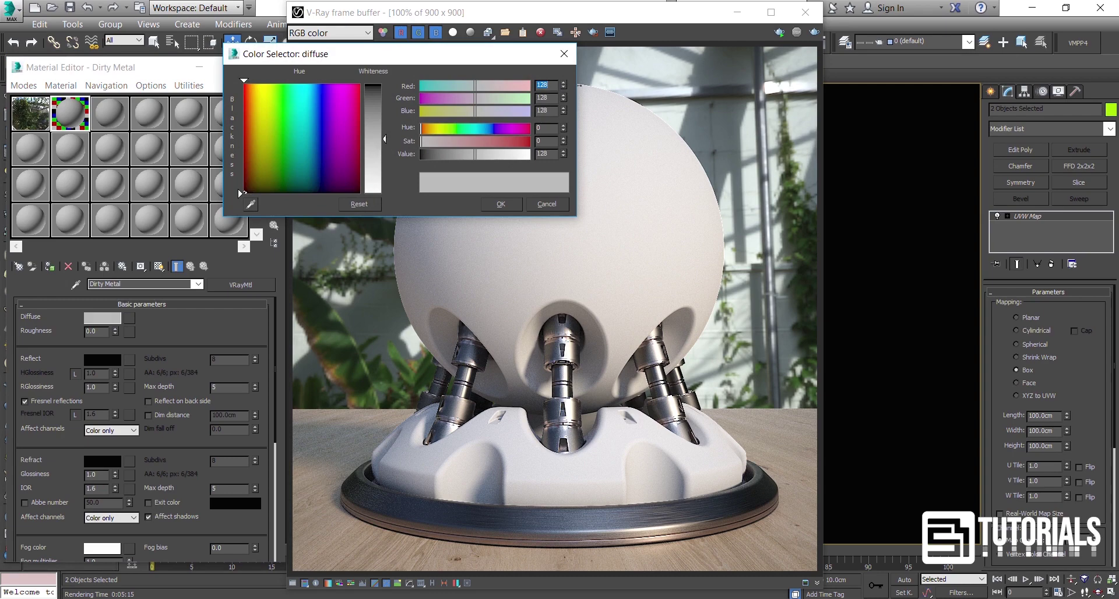
text(3)
key(Return)
text(0)
key(Return)
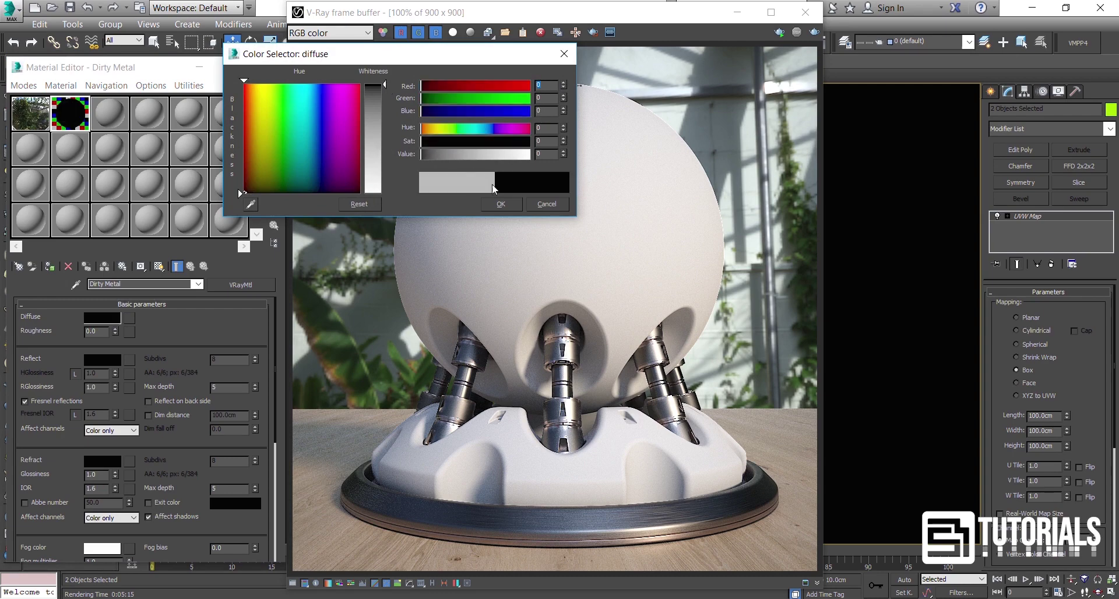
click(494, 206)
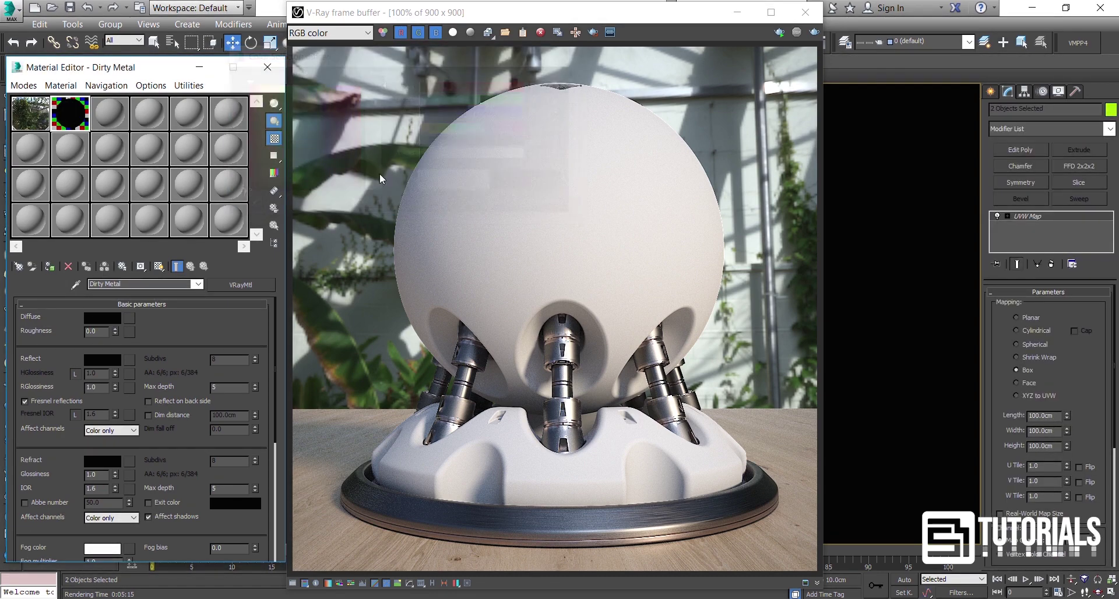
Enlarge the Dirty Metal preview and assign the Dirt image from the Dirt metal folder to both Reflect and RGlossiness.
double_click(74, 115)
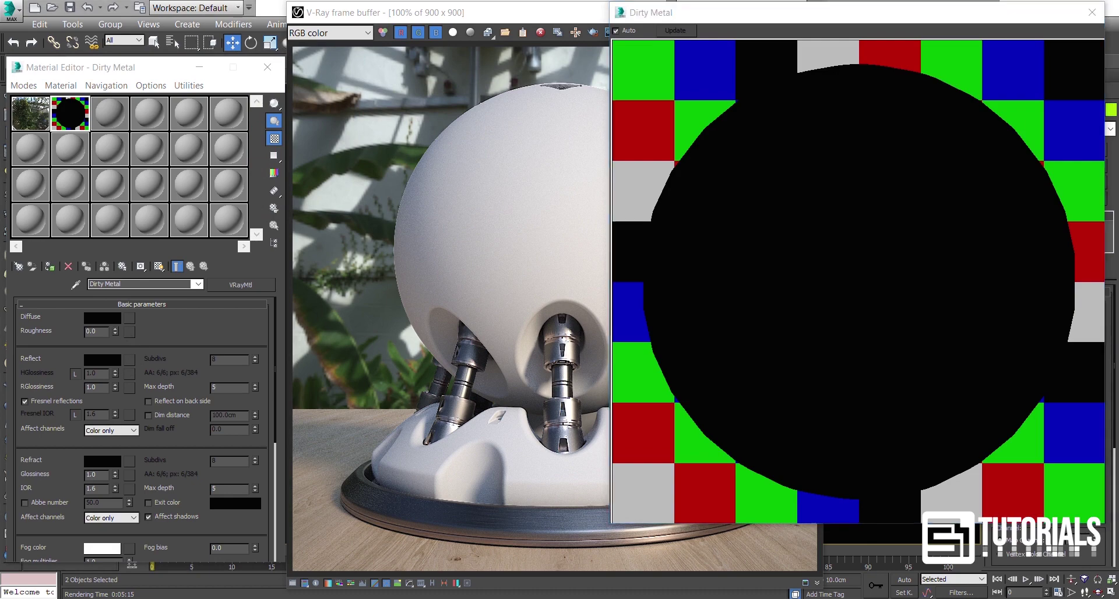
key(alt+Tab)
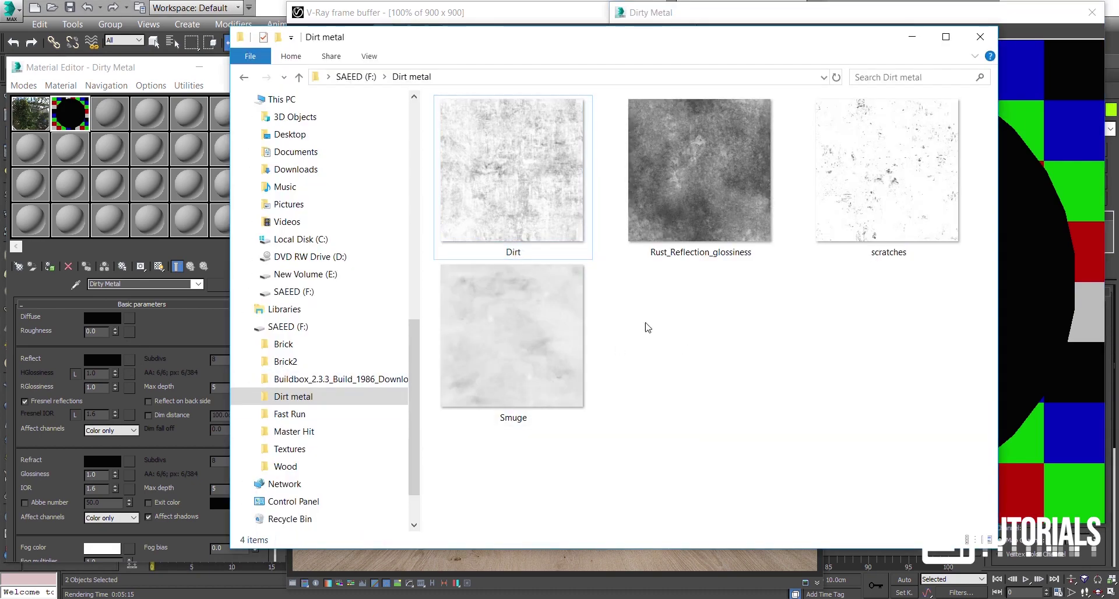
drag(537, 171, 129, 359)
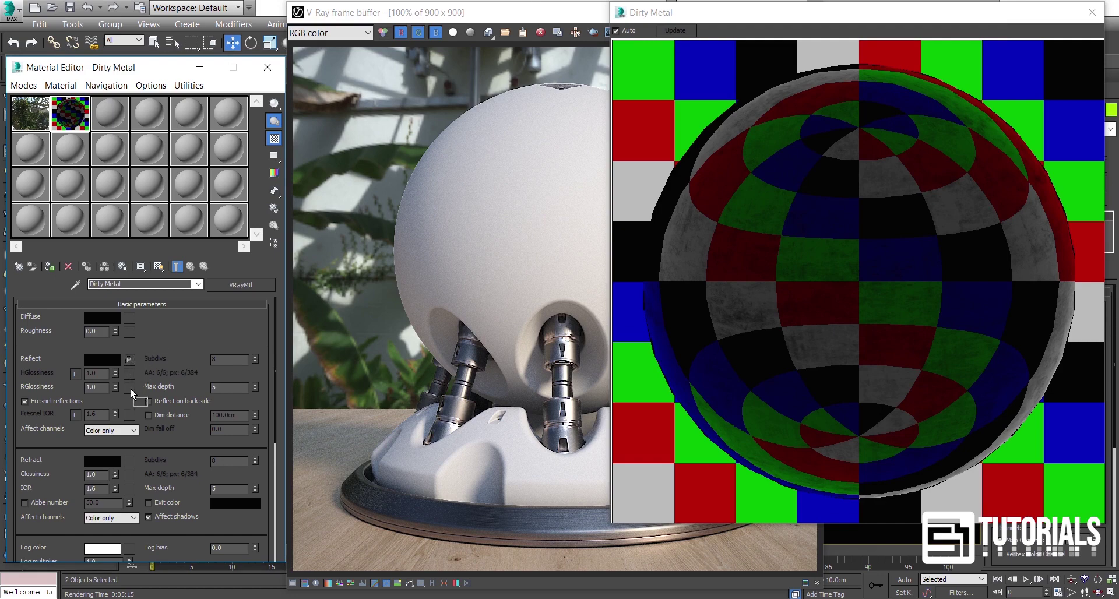
drag(131, 389, 131, 390)
click(120, 362)
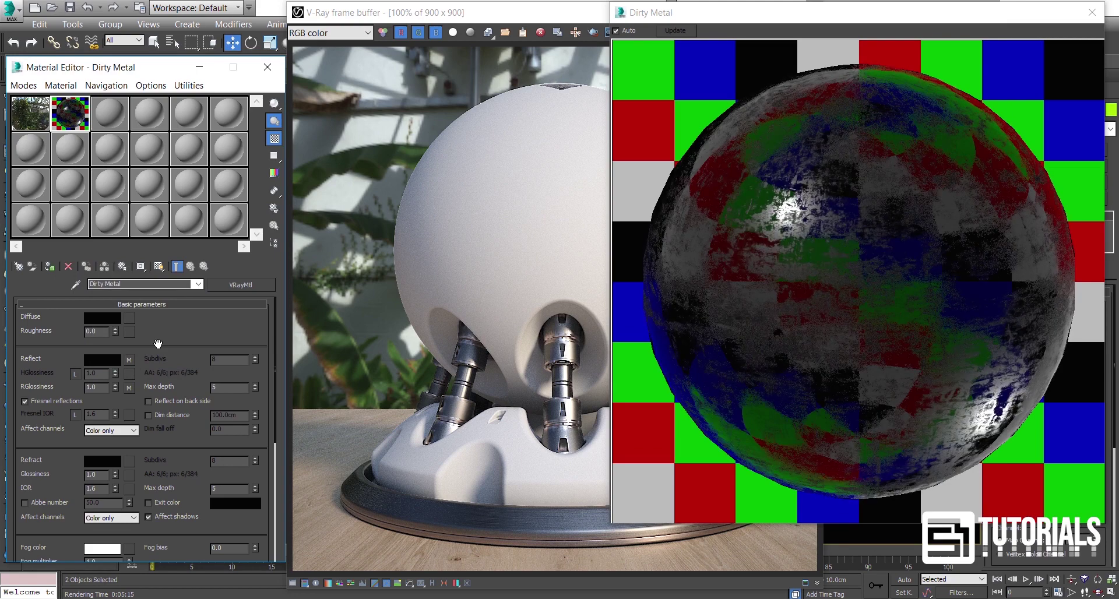
Set the reflection glossiness to 0.97, unlock the Fresnel IOR and set it to 0.18.
click(91, 387)
text(0.97)
key(Return)
click(75, 414)
click(59, 415)
text(0.)
key(Return)
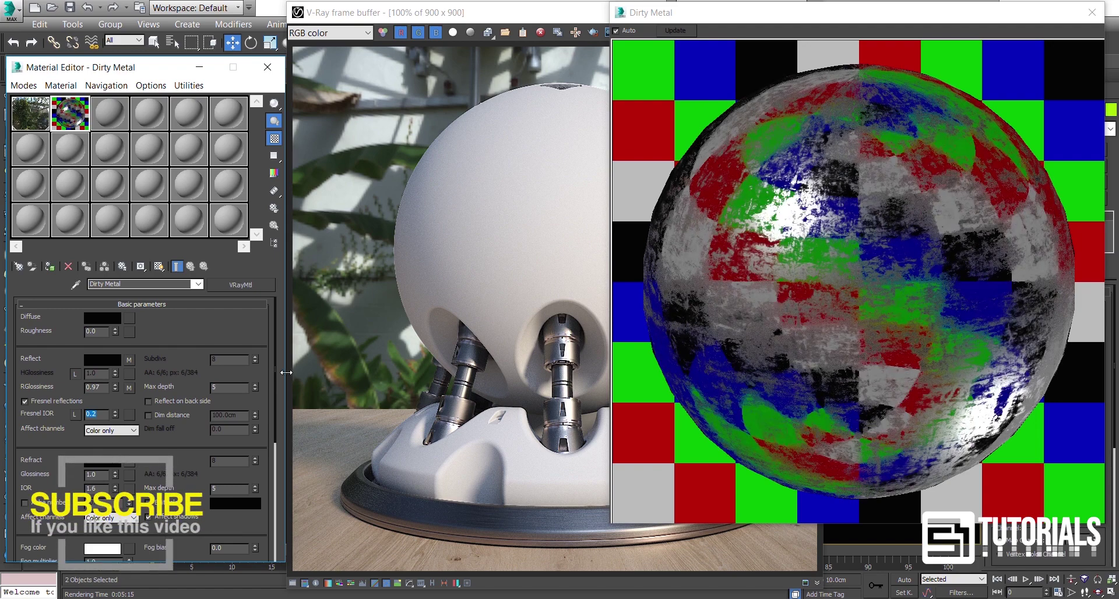
text(0.18)
key(Return)
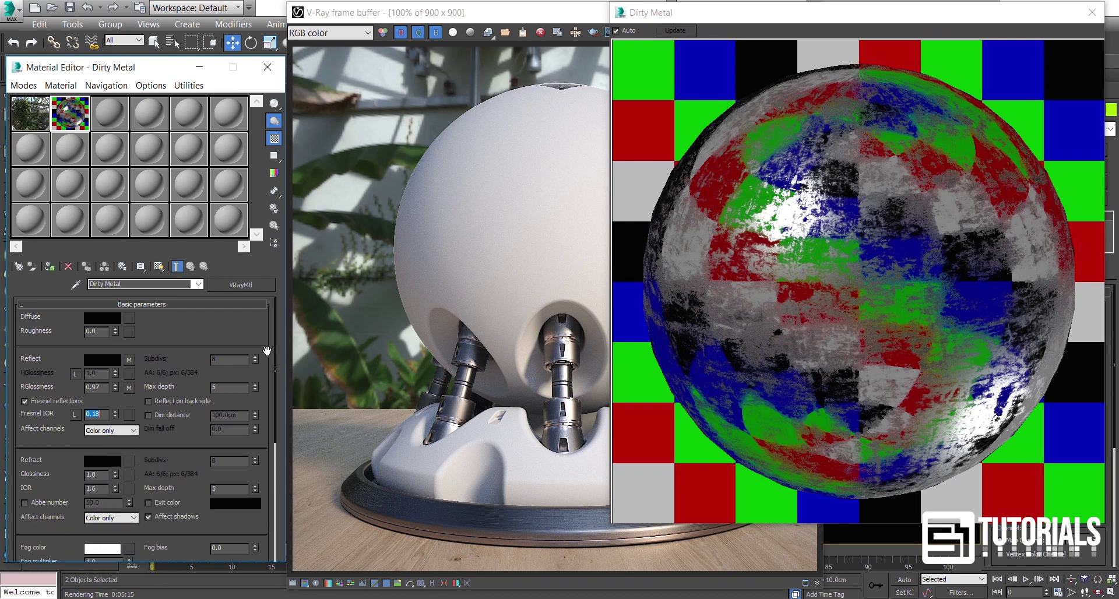
Try the Ward and Blinn BRDF types on the material and return to Microfacet GTR (GGX).
scroll(190, 429, down, 1)
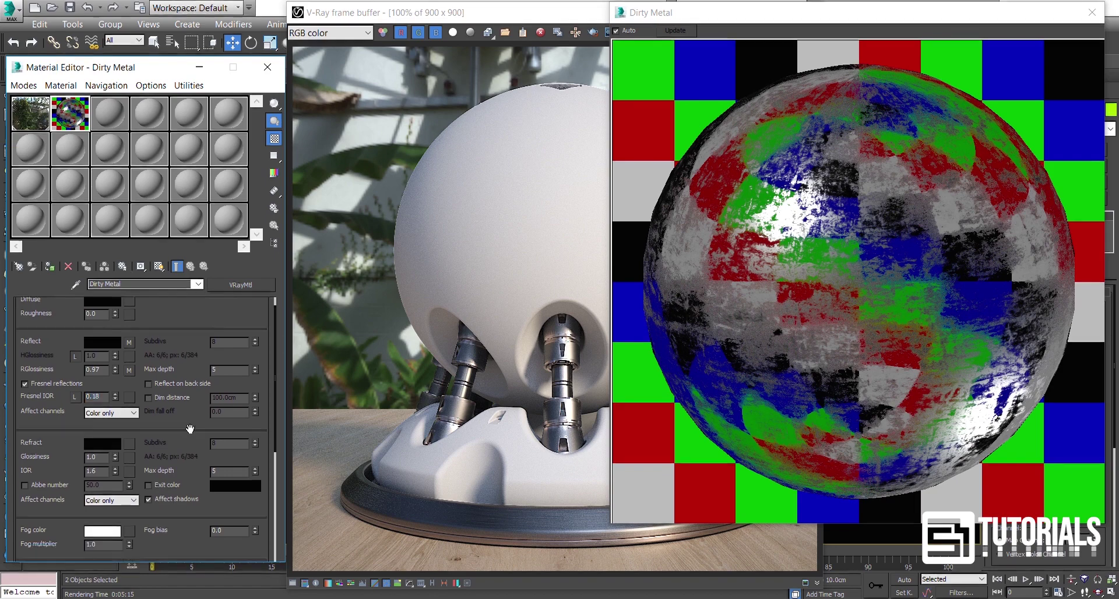
scroll(190, 429, down, 8)
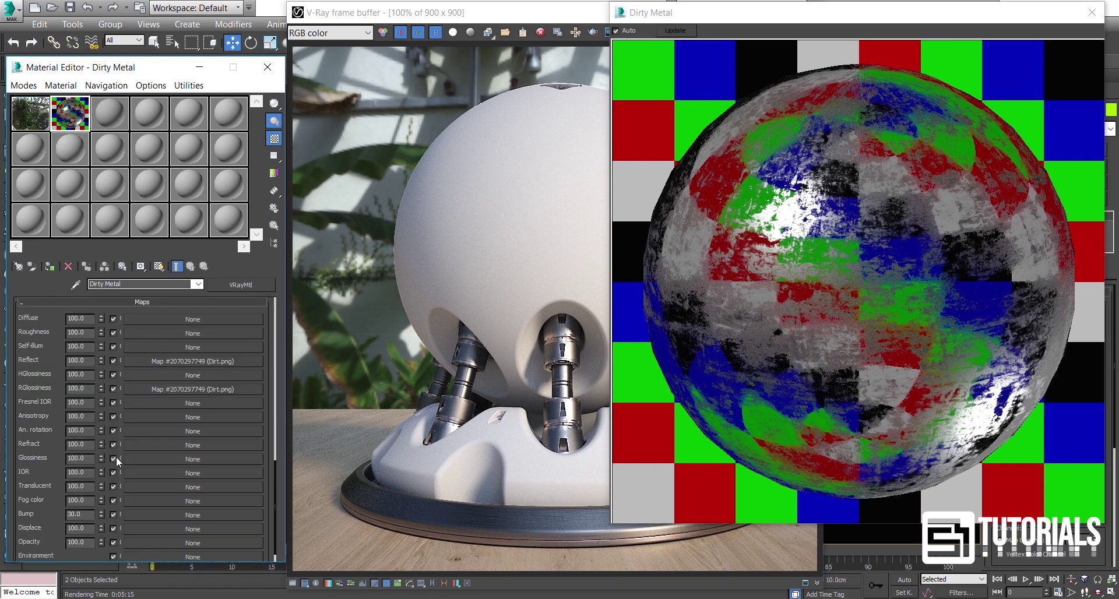
scroll(63, 402, up, 7)
click(124, 352)
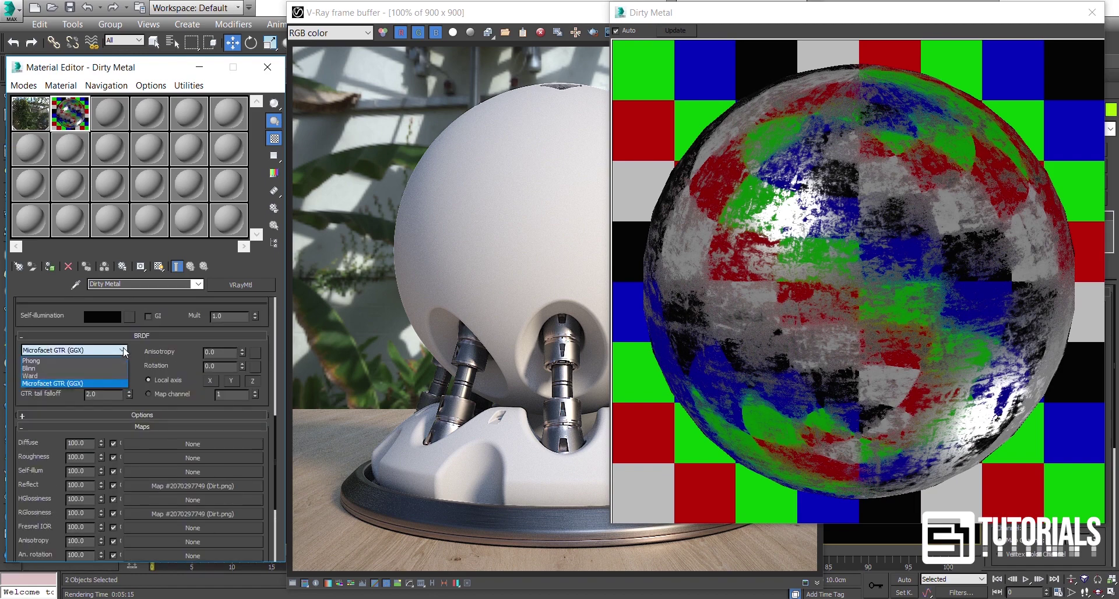
click(115, 375)
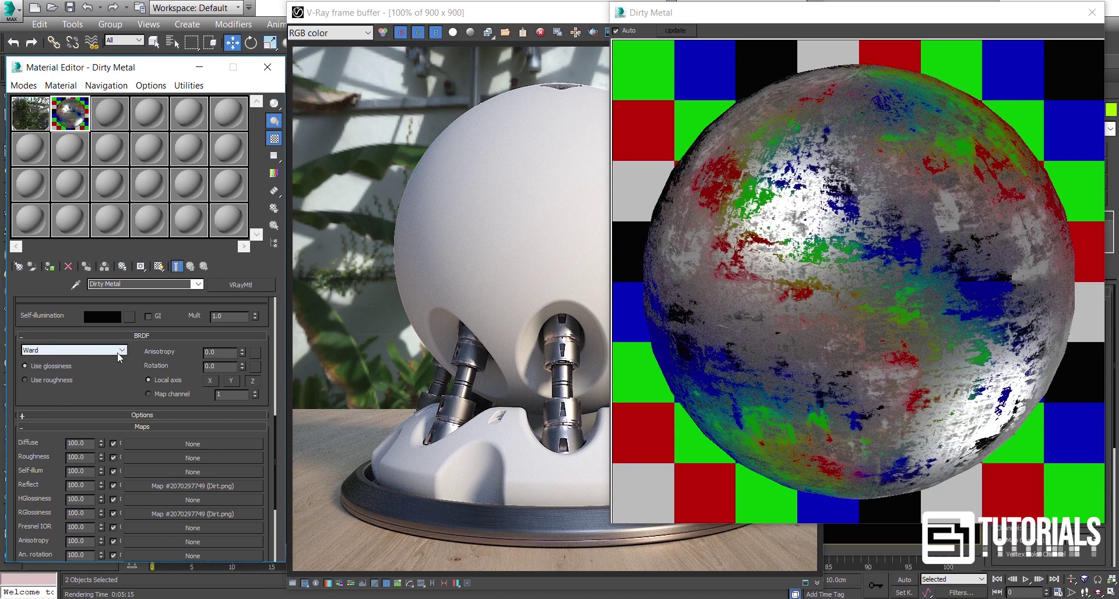
click(117, 352)
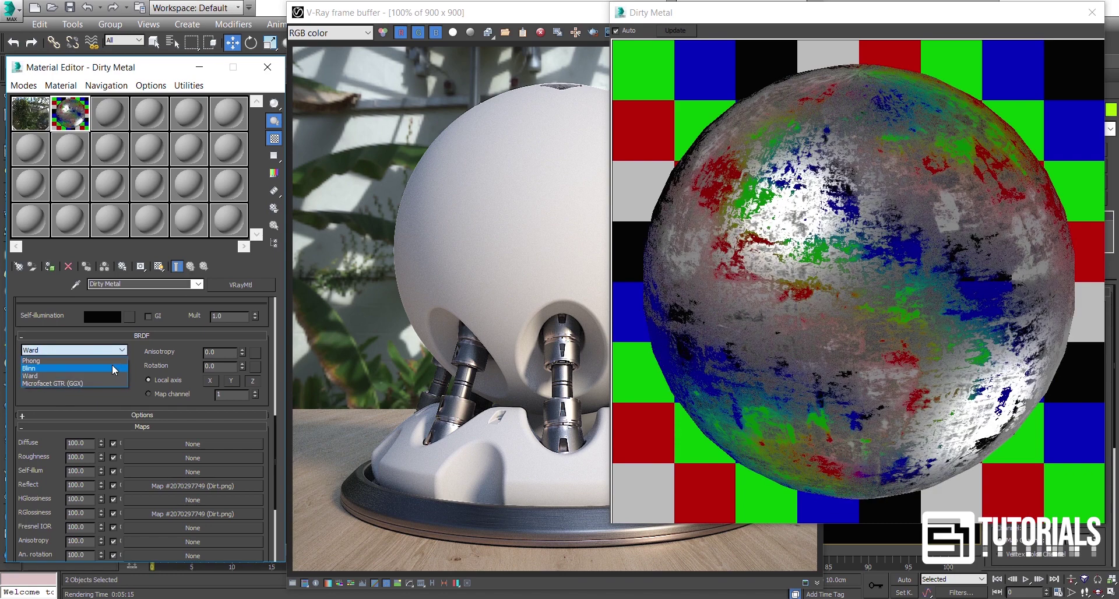
click(112, 367)
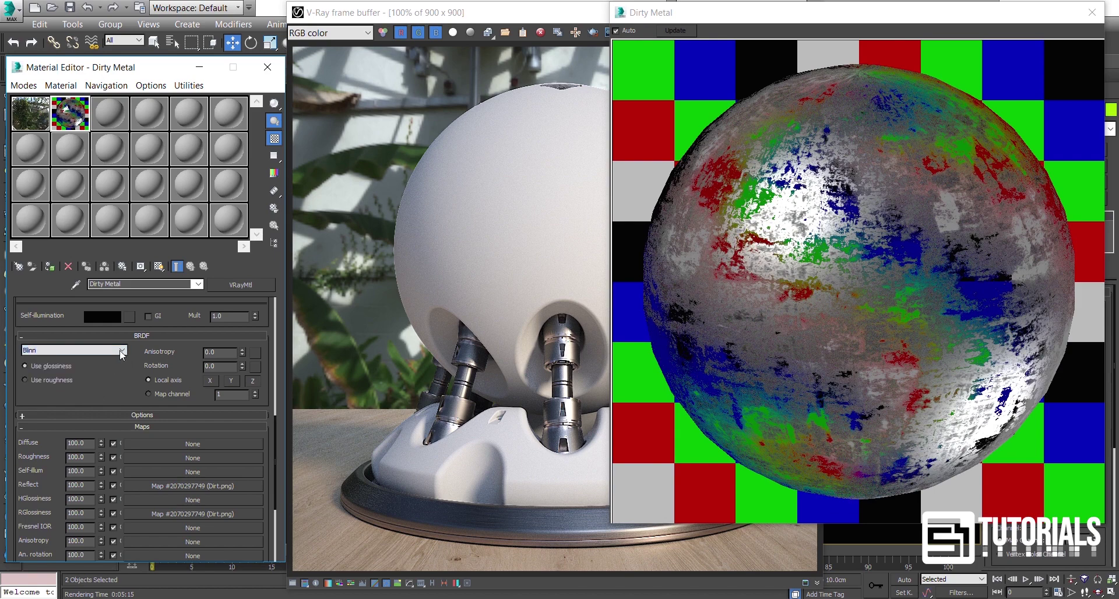
click(120, 351)
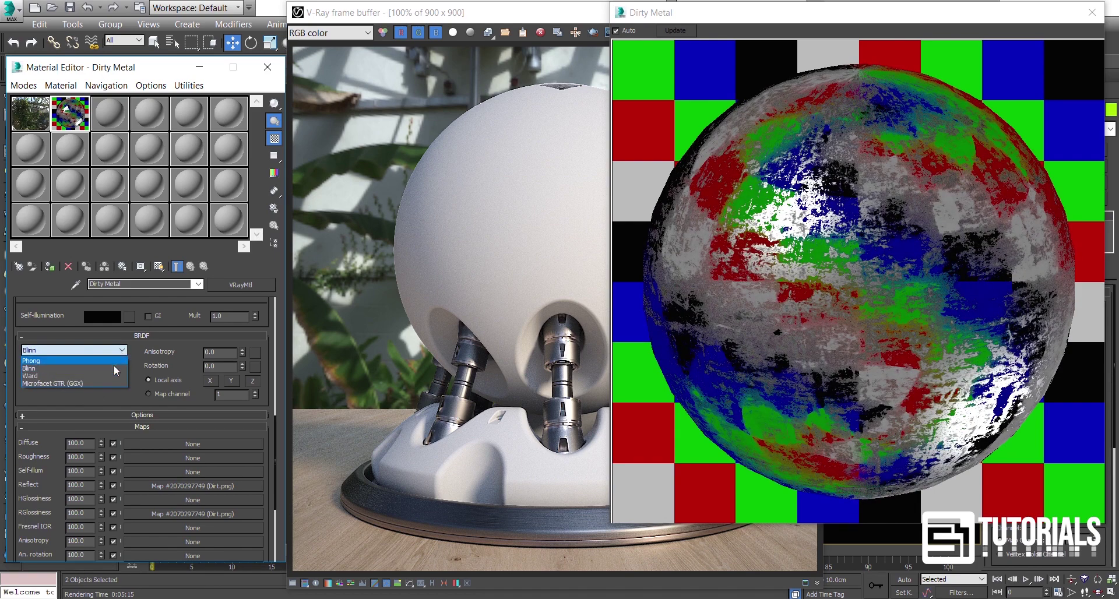
click(109, 384)
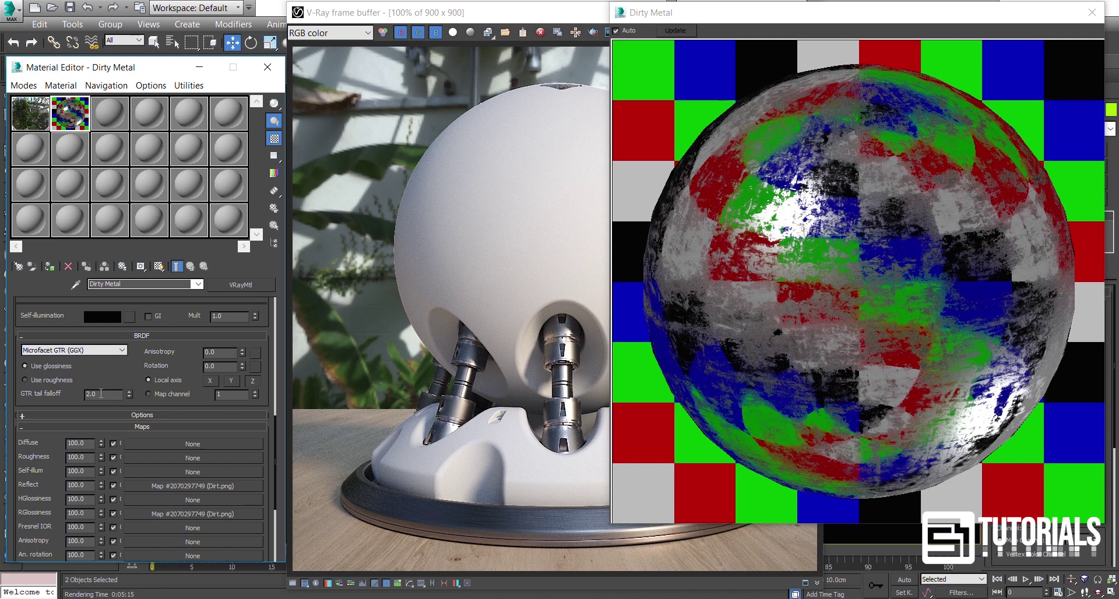
Set the GTR tail falloff of the material's BRDF to 1.45.
drag(101, 393, 79, 394)
text(1.45)
key(Return)
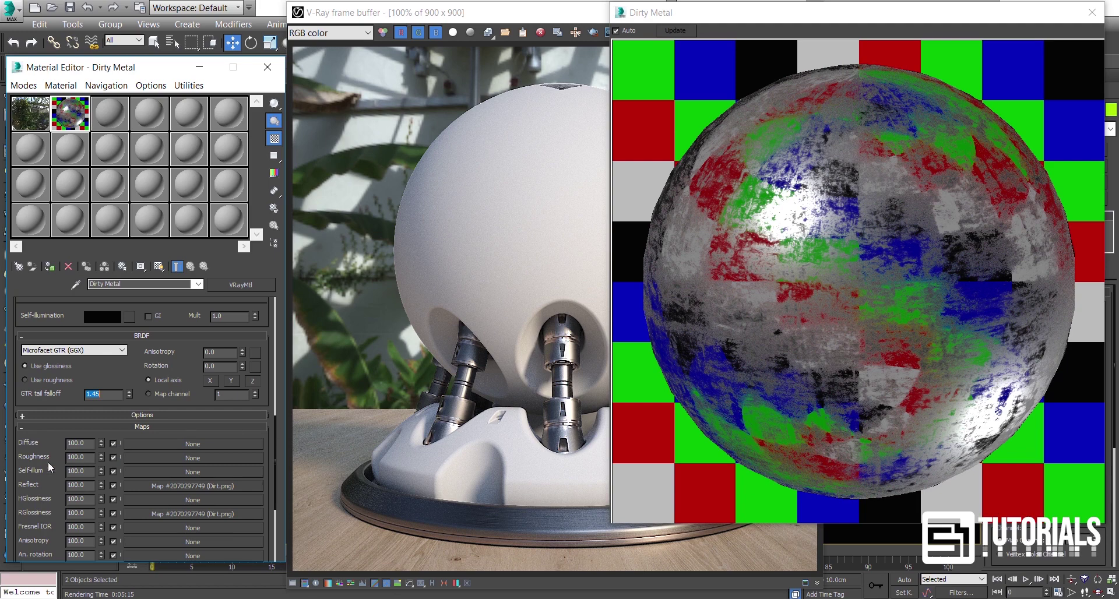
Change the Reflect bitmap to a Composite map, keeping the Dirt map as a sub-map, and add a second layer.
click(153, 486)
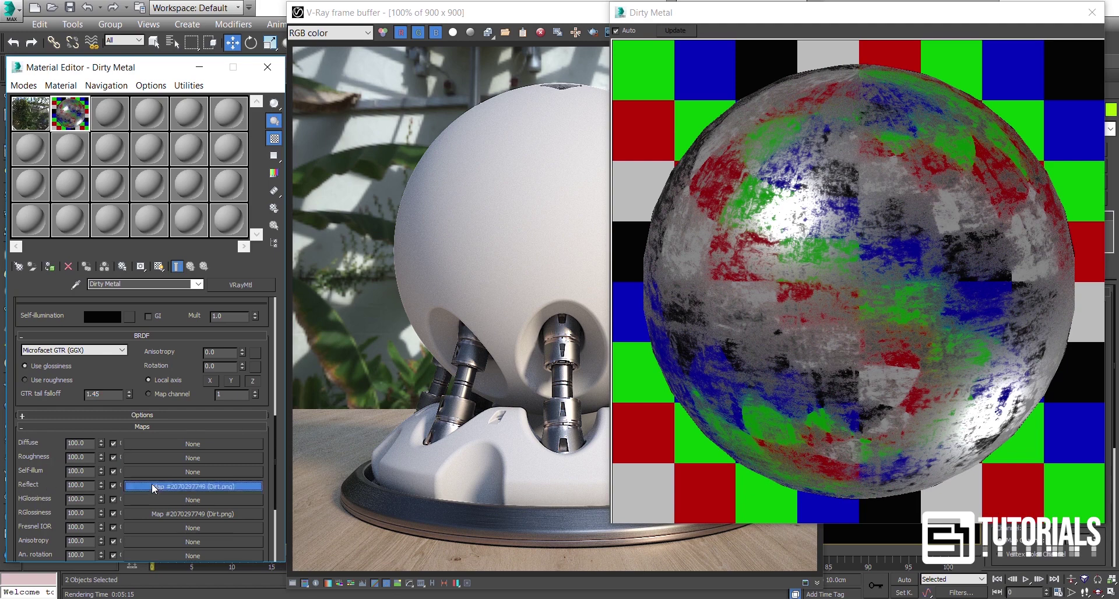
click(190, 266)
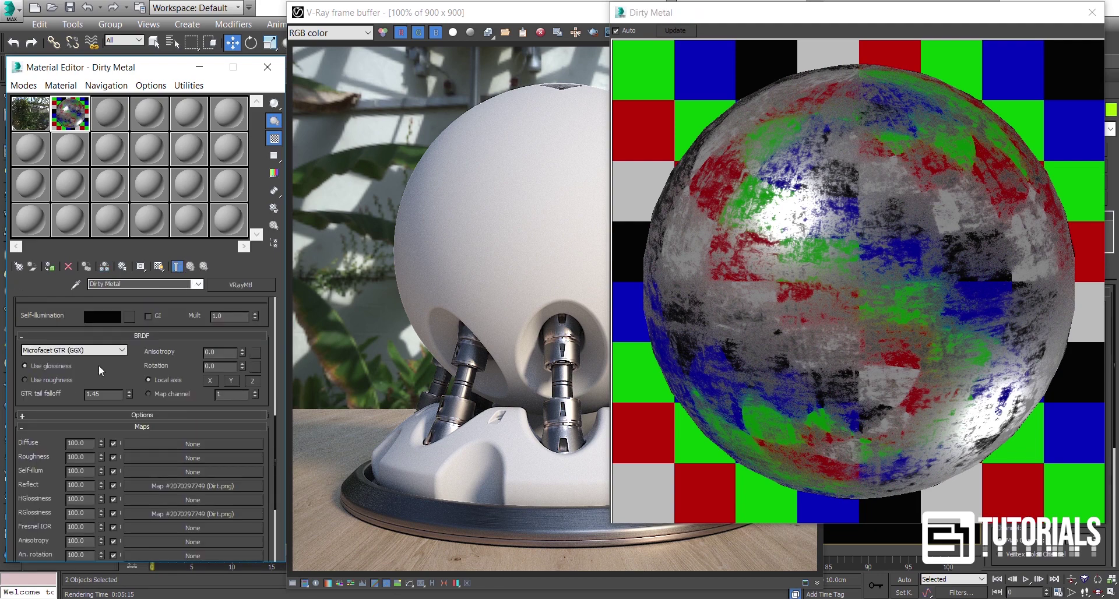
scroll(42, 464, up, 10)
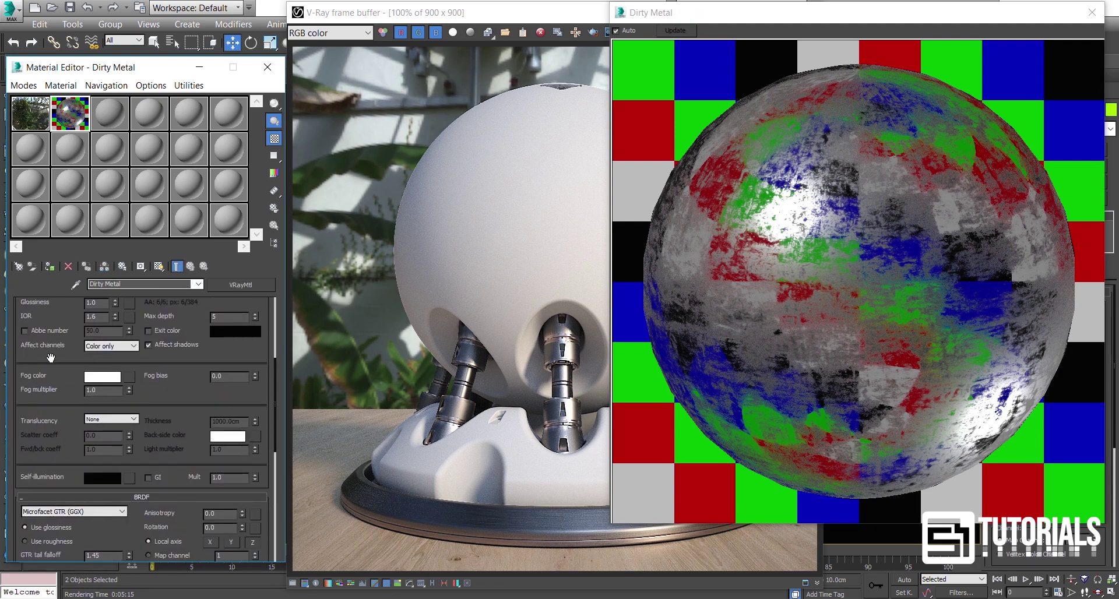
click(132, 360)
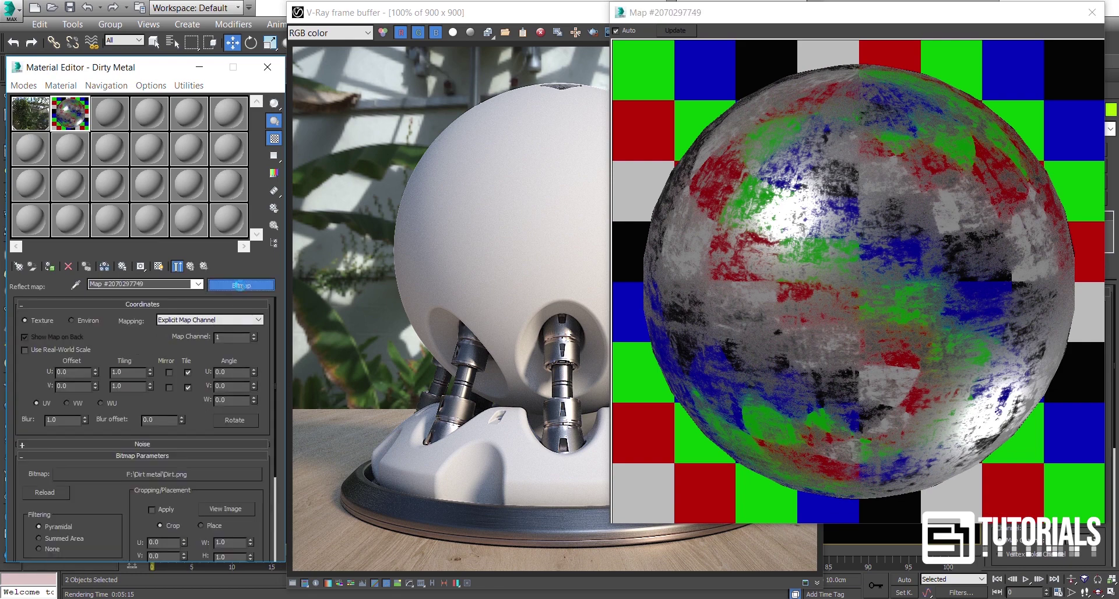
click(240, 285)
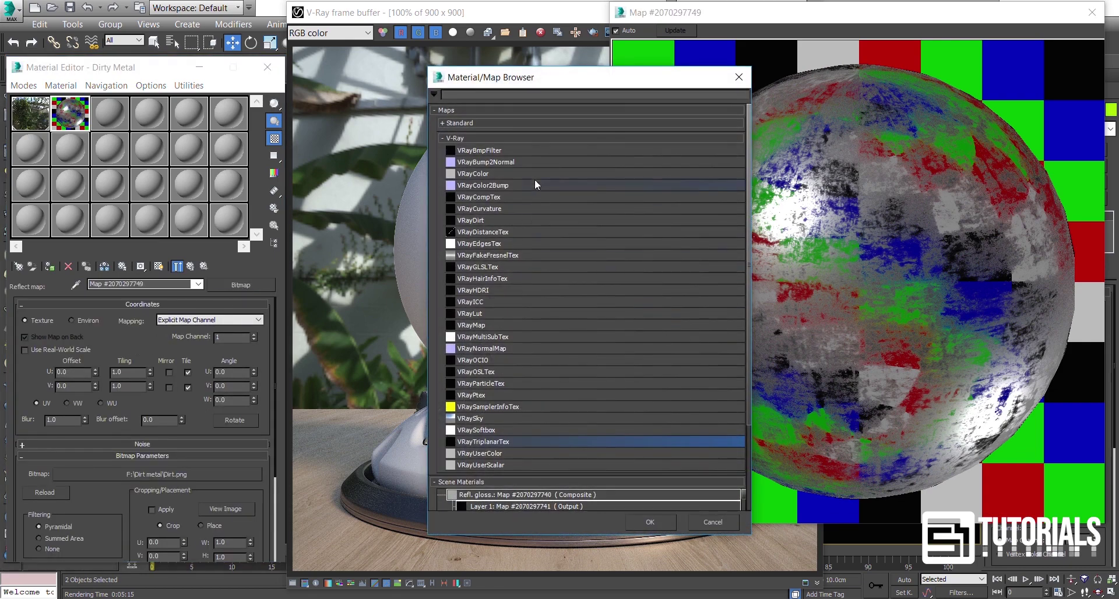
click(460, 124)
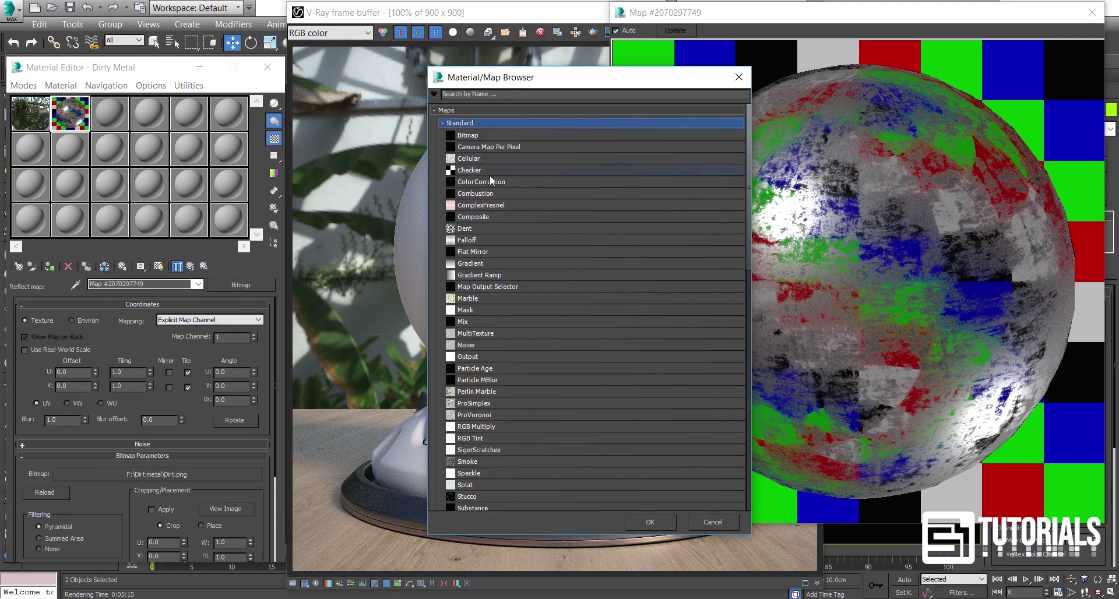
double_click(480, 217)
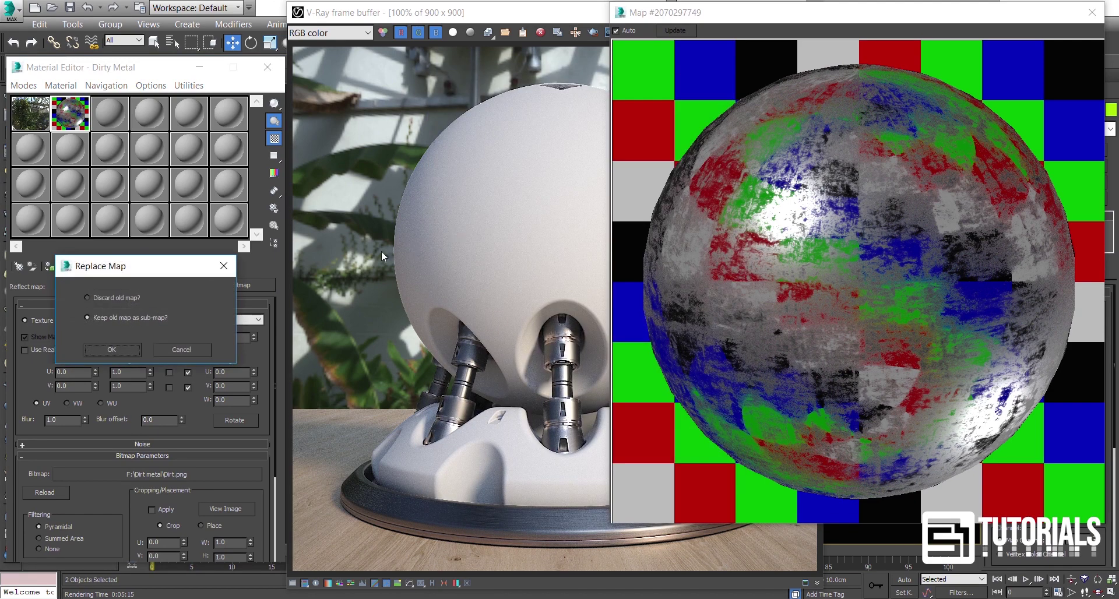
click(121, 351)
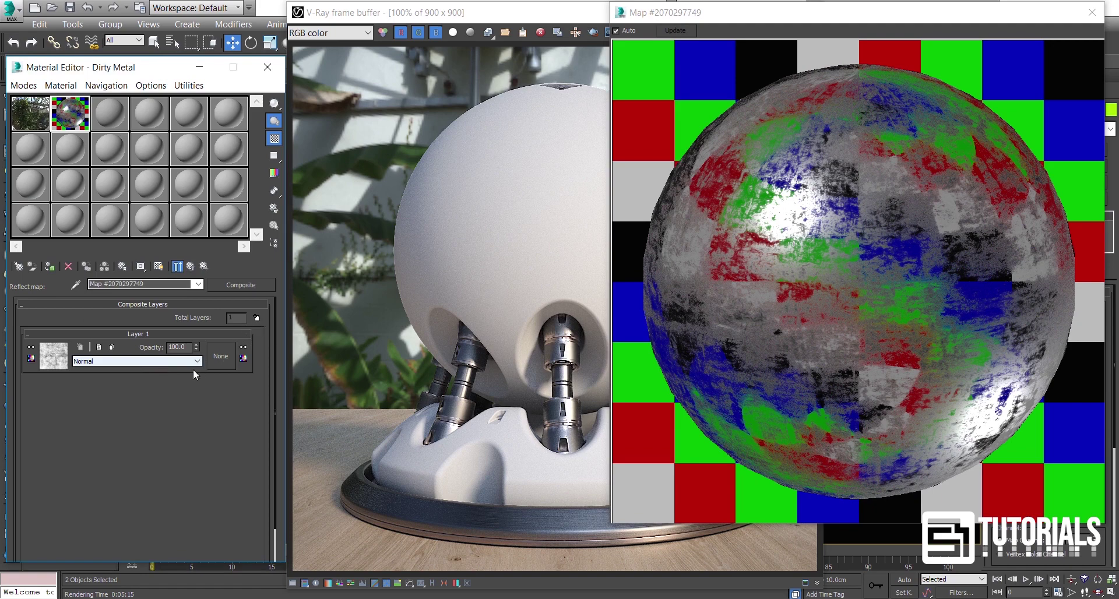
click(256, 318)
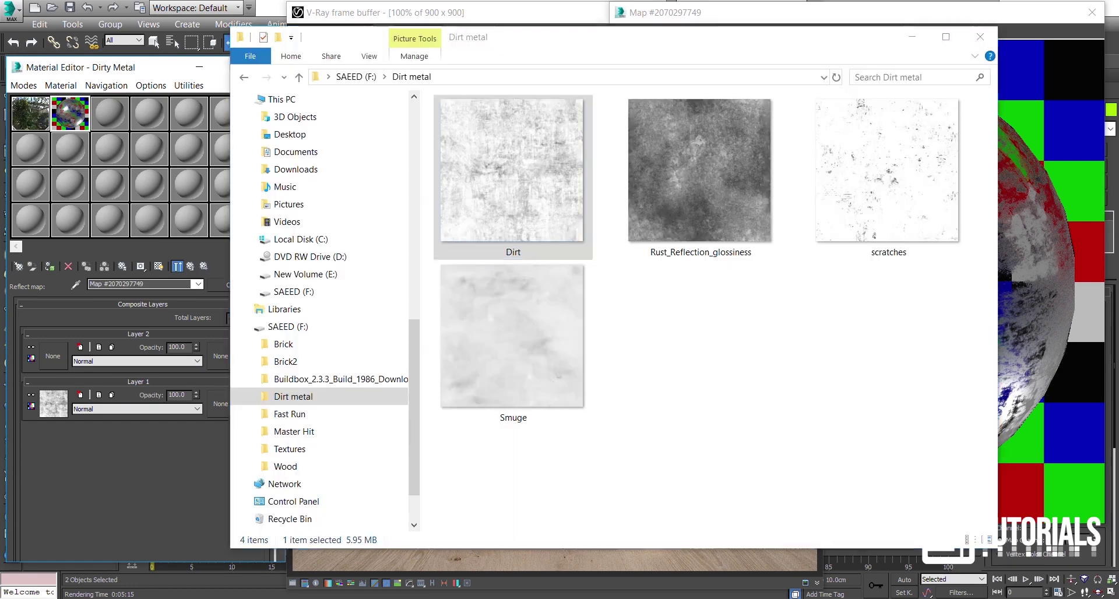
Load the scratches texture into Layer 2 of the Reflect Composite map and set its blending mode to Multiply.
click(140, 592)
click(844, 207)
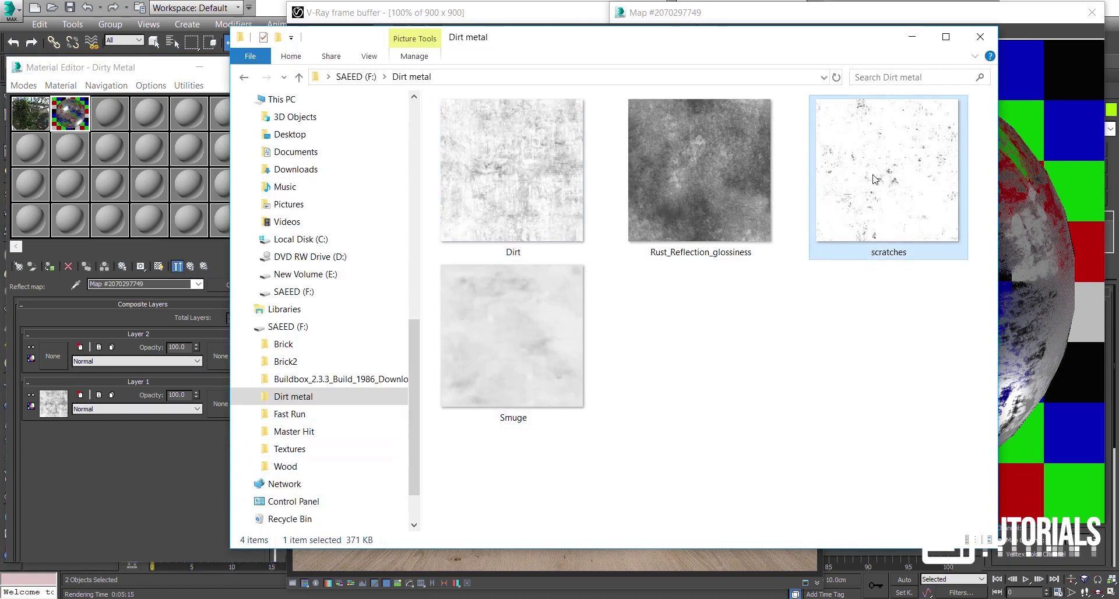
drag(876, 180, 51, 357)
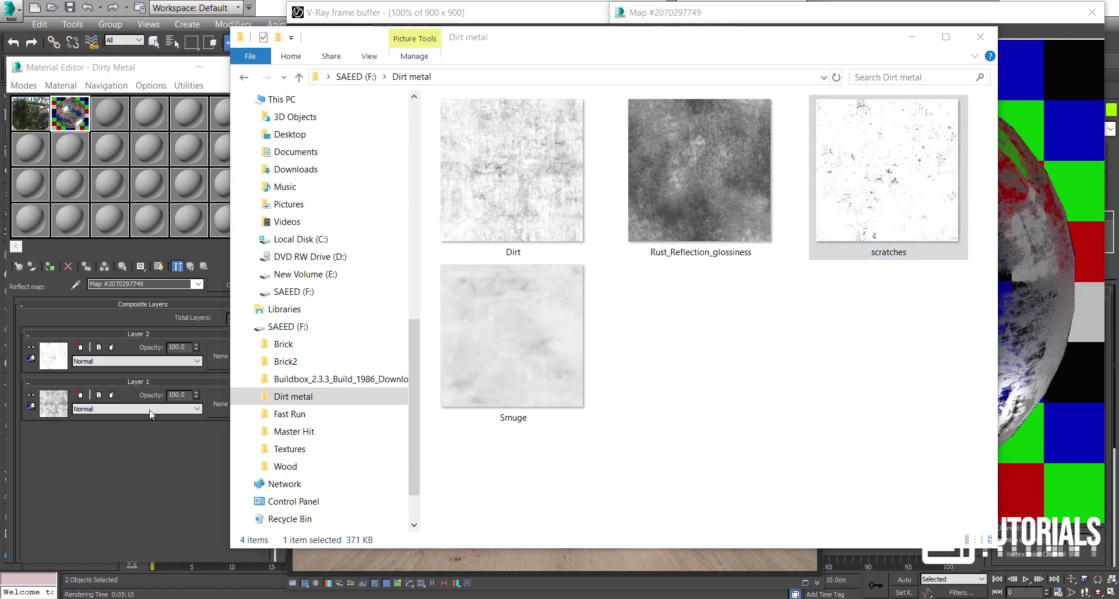
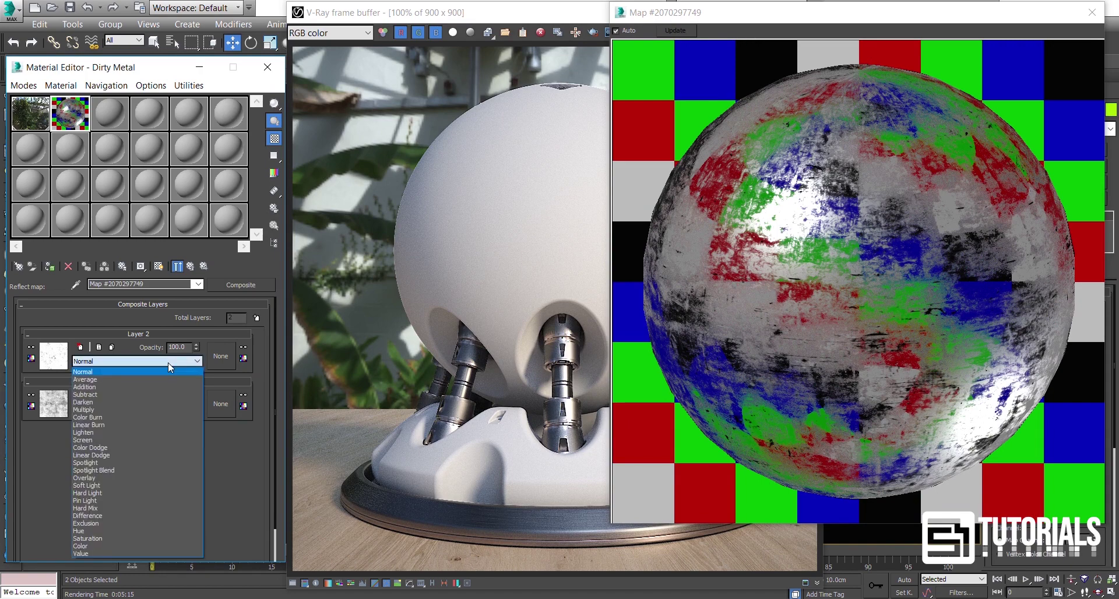
click(104, 411)
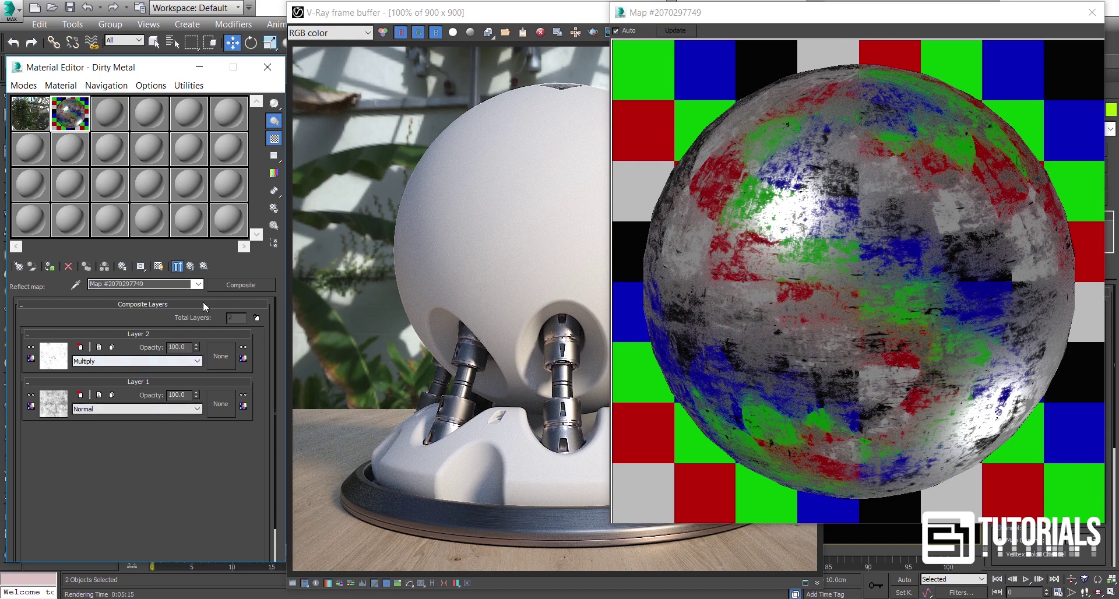
Copy the Reflect Composite map onto the RGlossiness map slot as an instance and check both slots' layers.
click(190, 266)
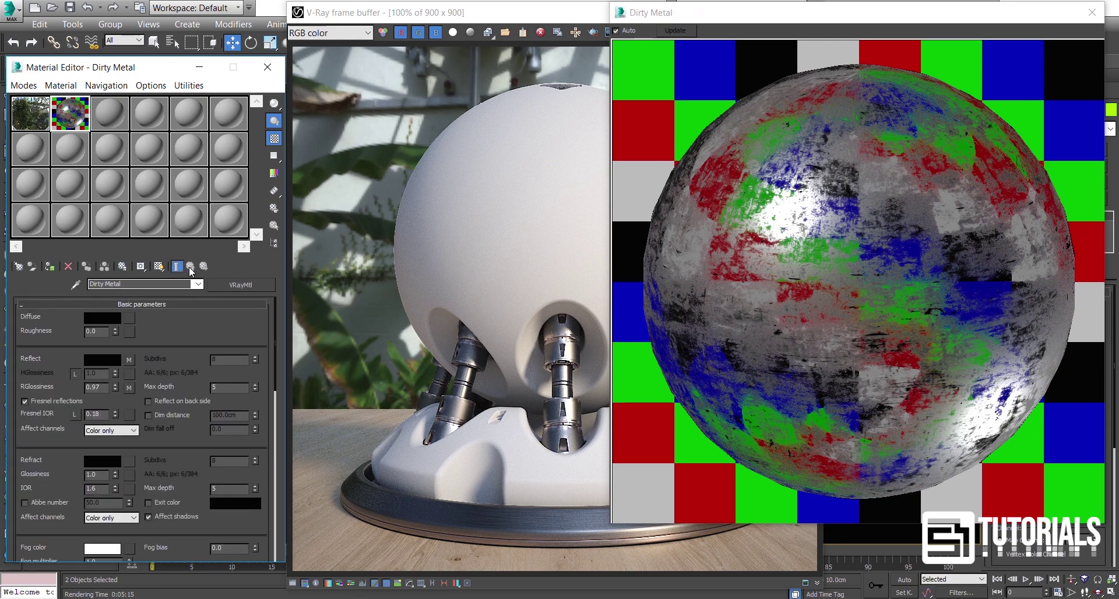
click(129, 388)
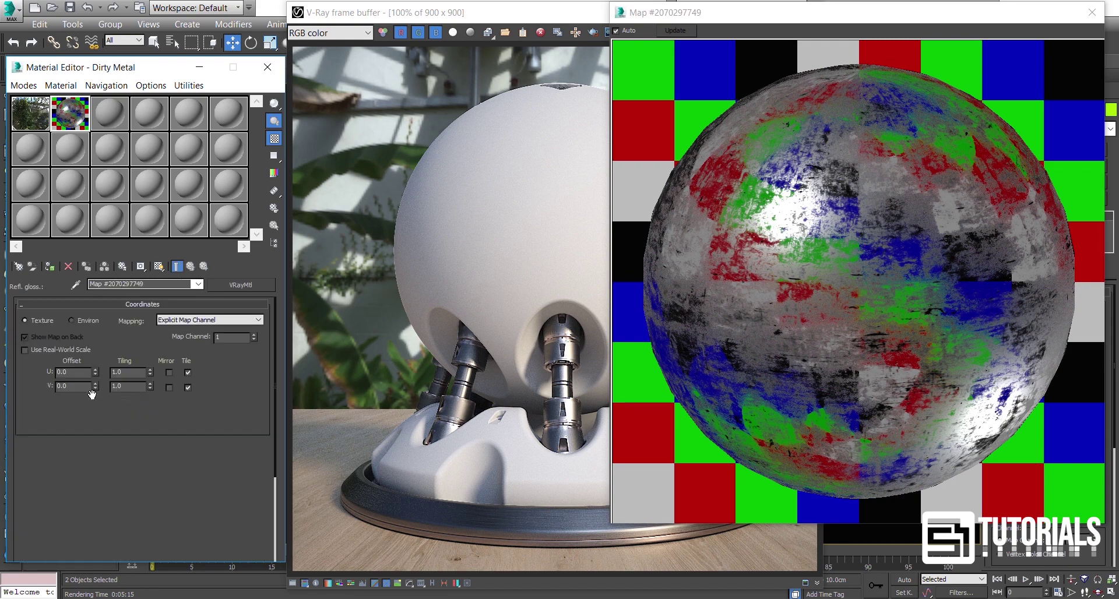
click(195, 270)
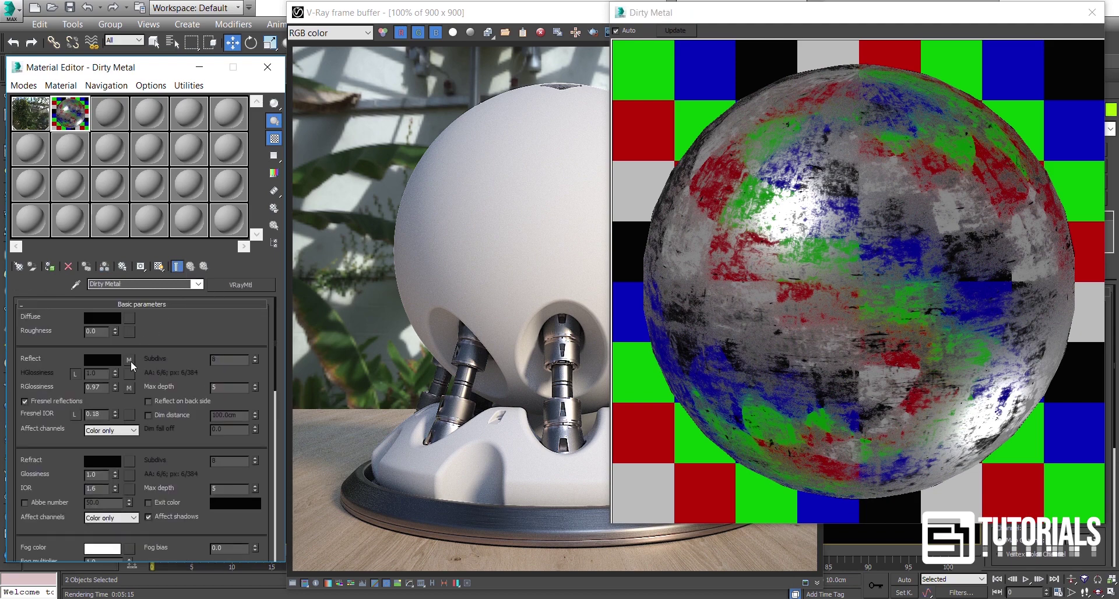
drag(129, 389, 128, 388)
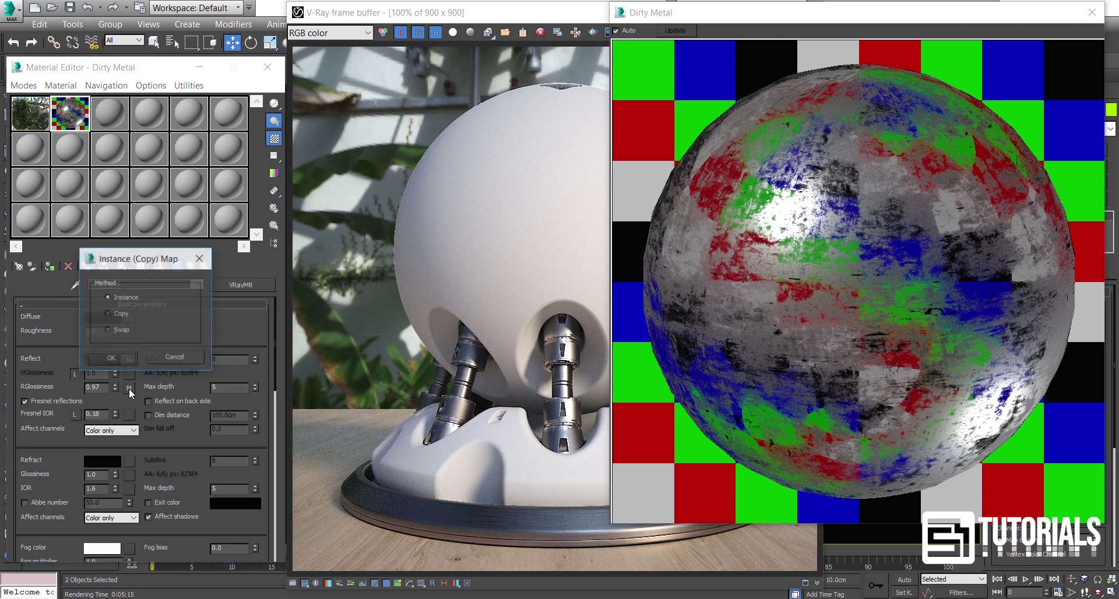
click(118, 357)
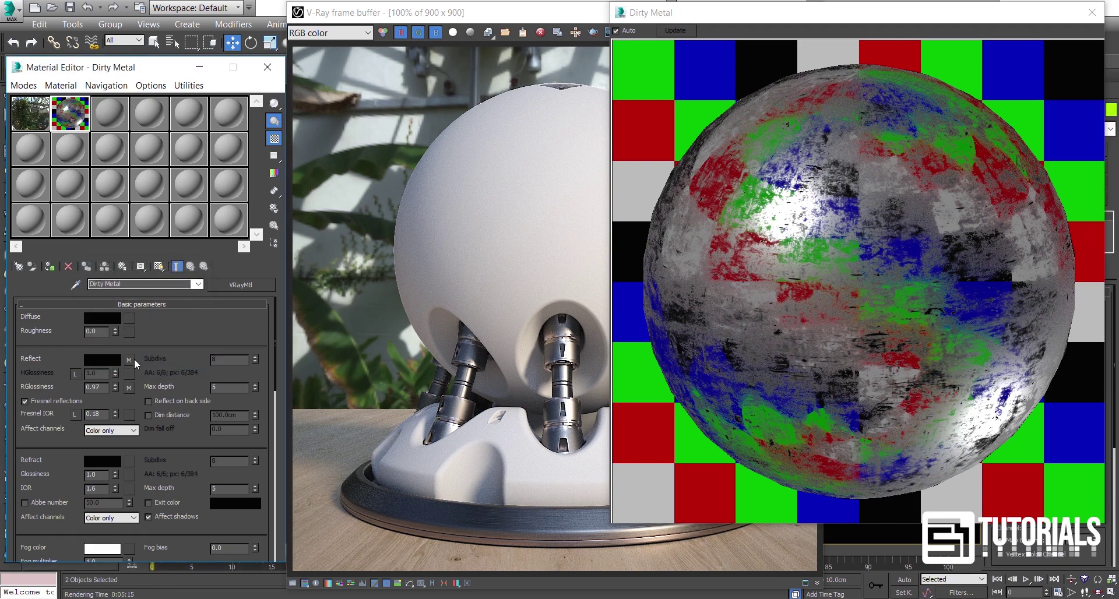
click(130, 358)
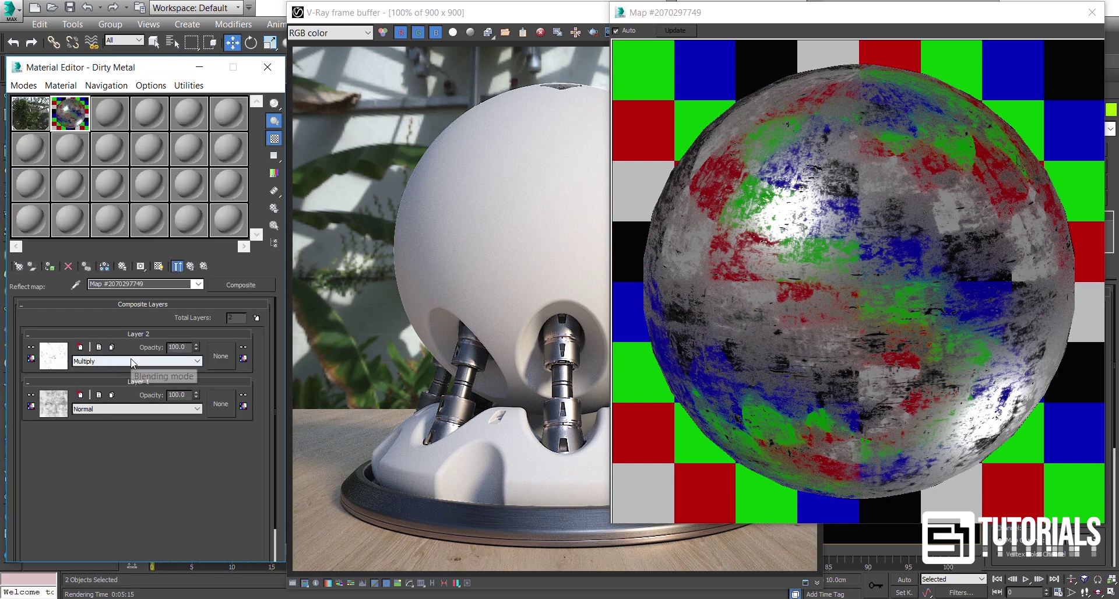
click(195, 268)
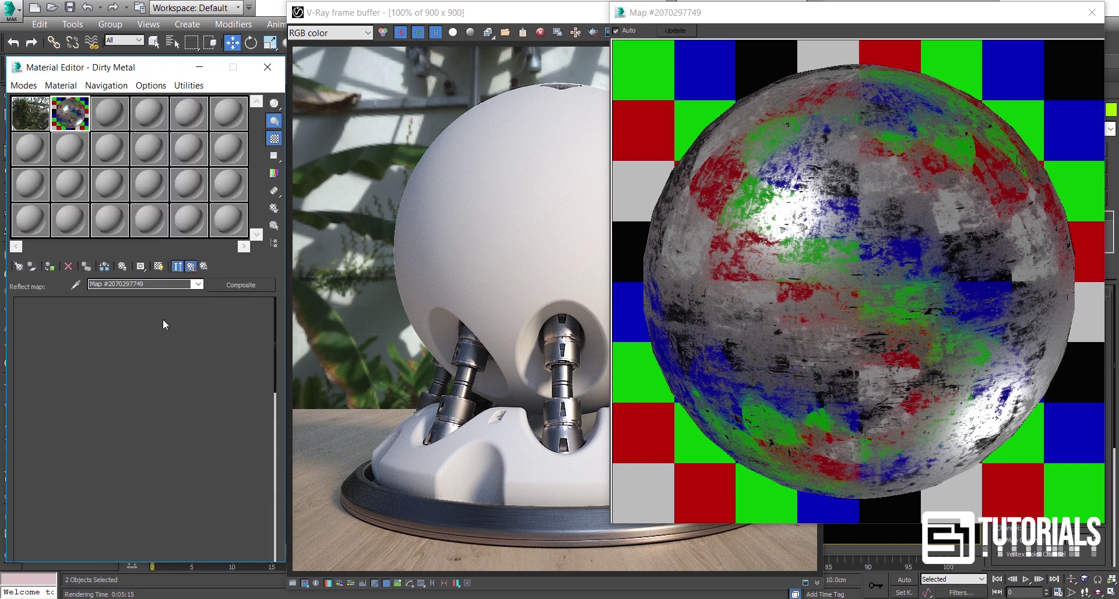
click(128, 388)
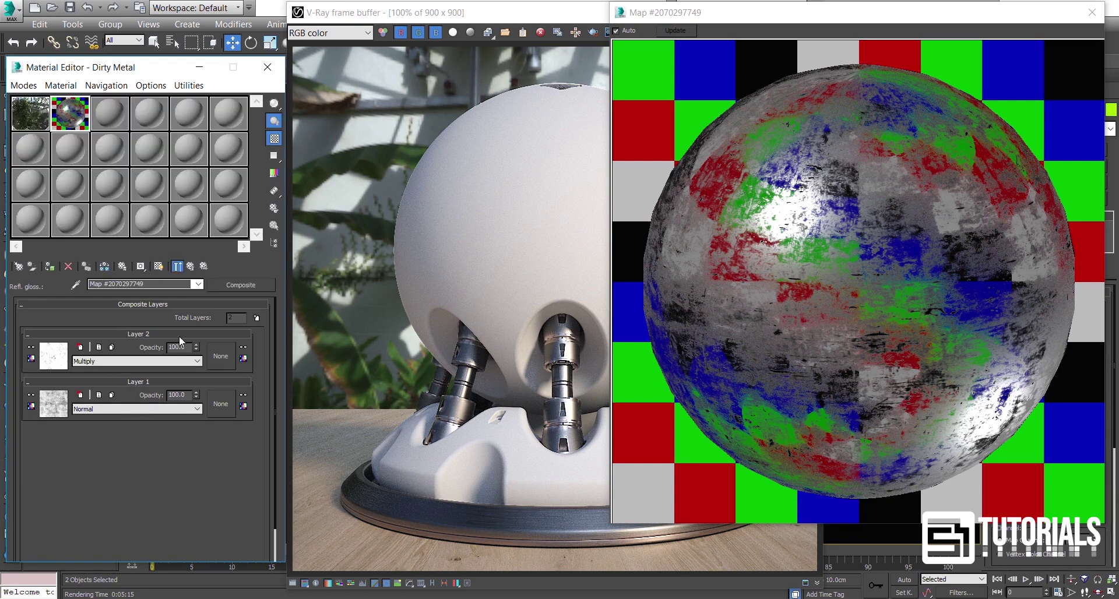
click(191, 266)
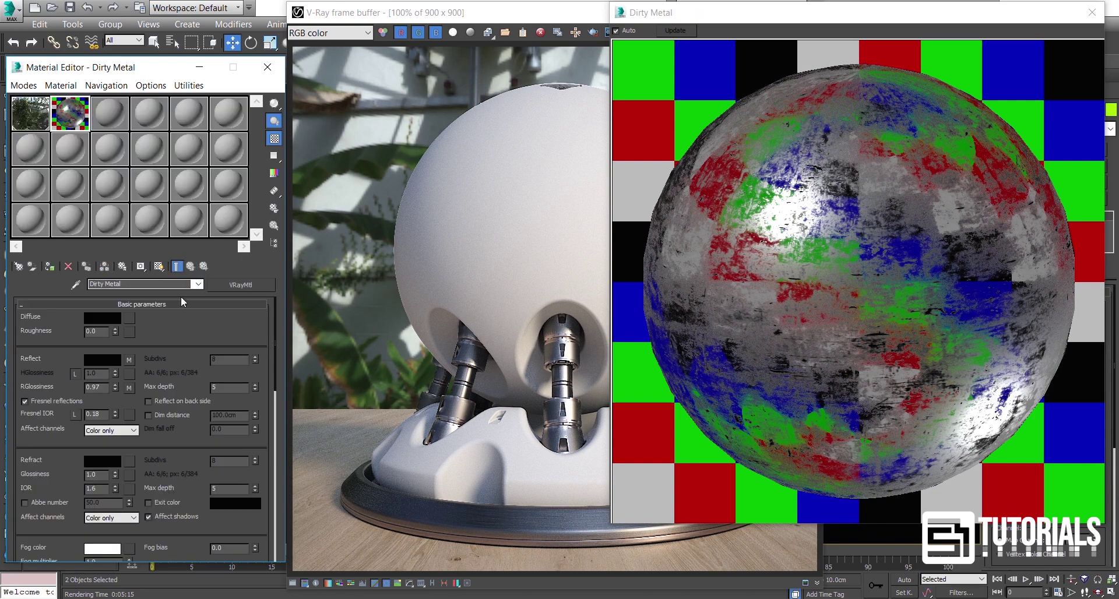
Set the reflection's Affect channels option to All channels.
click(133, 431)
click(130, 453)
drag(177, 443, 178, 439)
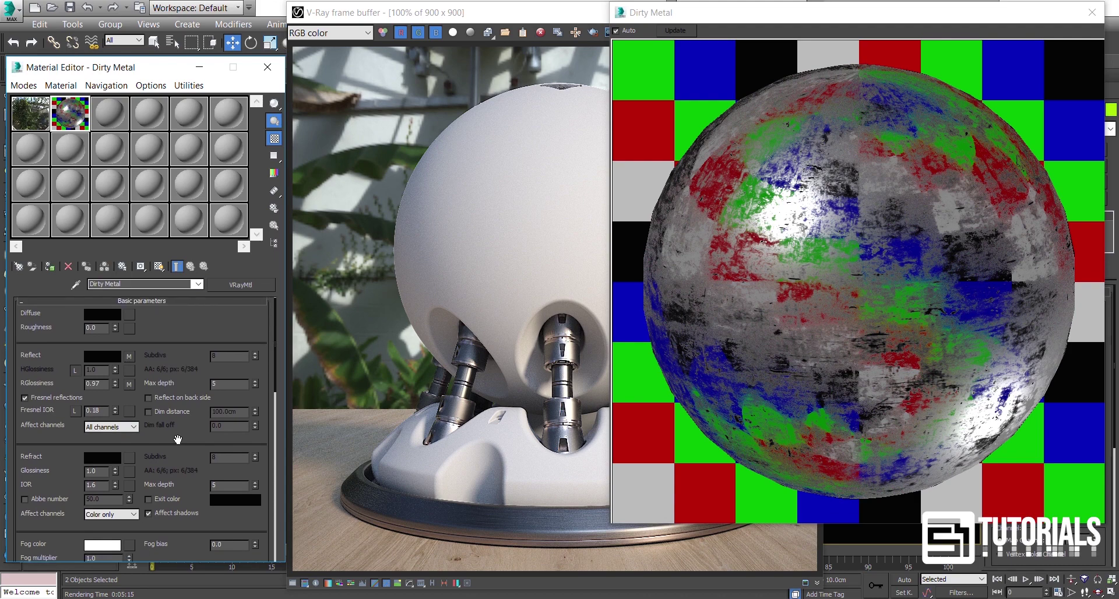
Assign the scratches texture to the material's Bump map and set the bump amount to 5.
drag(178, 440, 69, 292)
drag(47, 488, 47, 329)
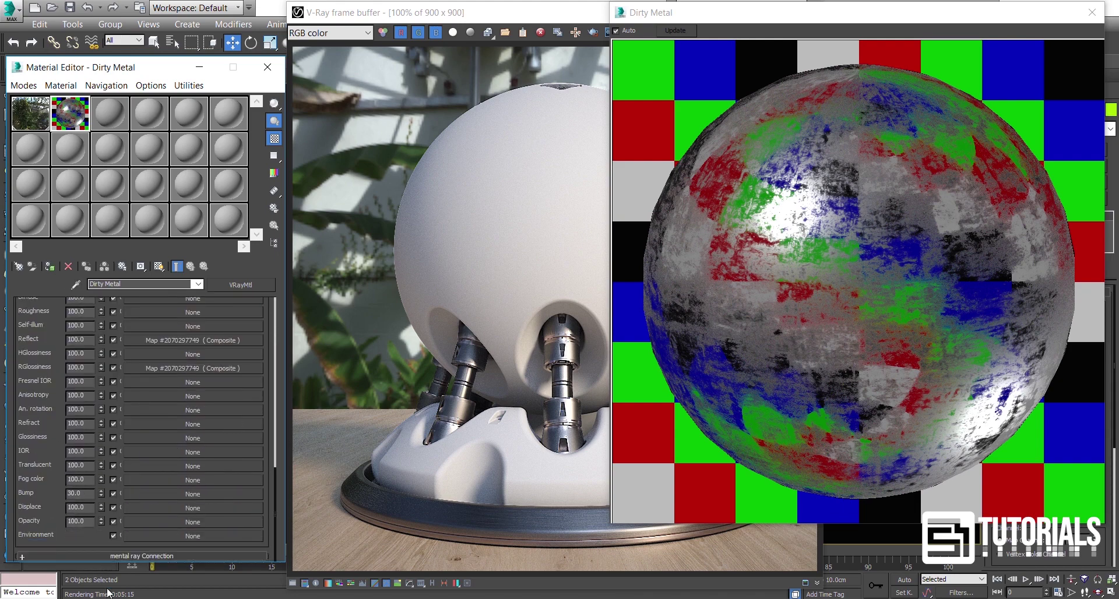
key(alt+Tab)
click(727, 401)
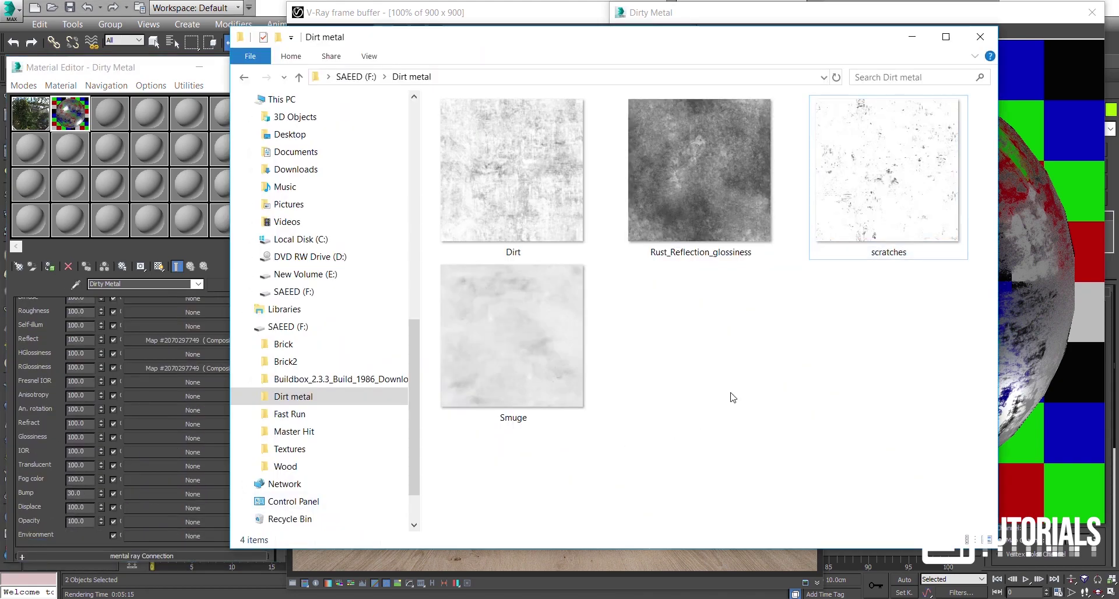
drag(897, 199, 165, 496)
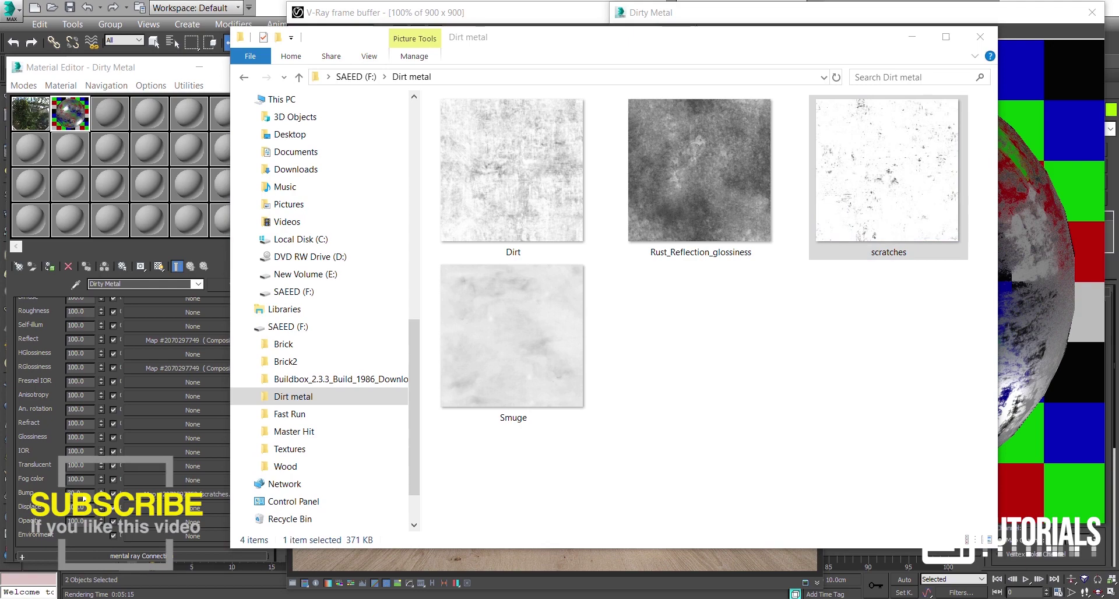
double_click(82, 493)
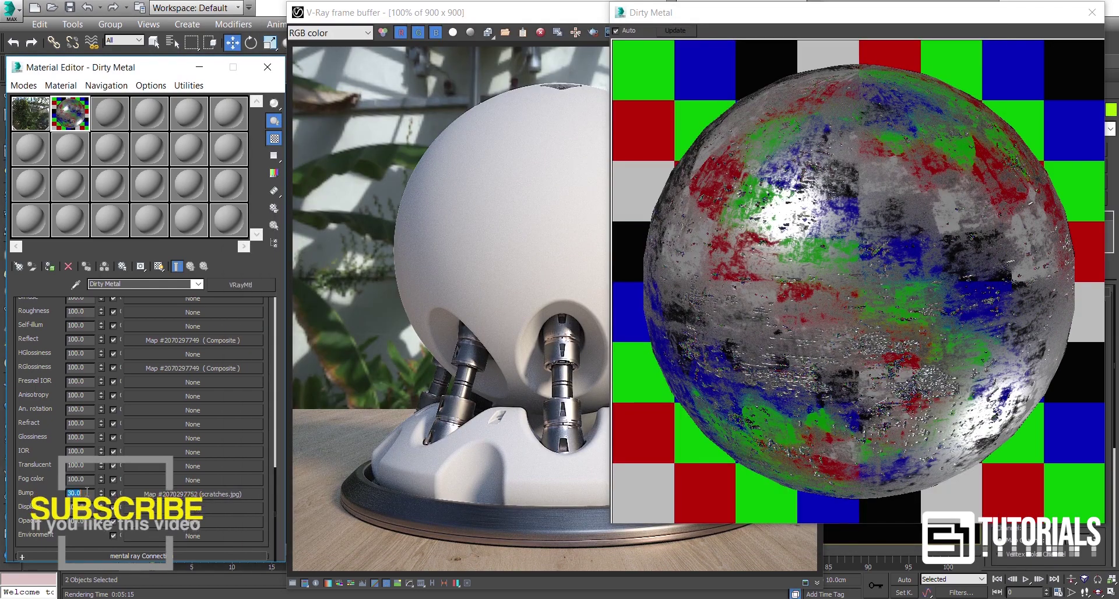
text(5)
key(Return)
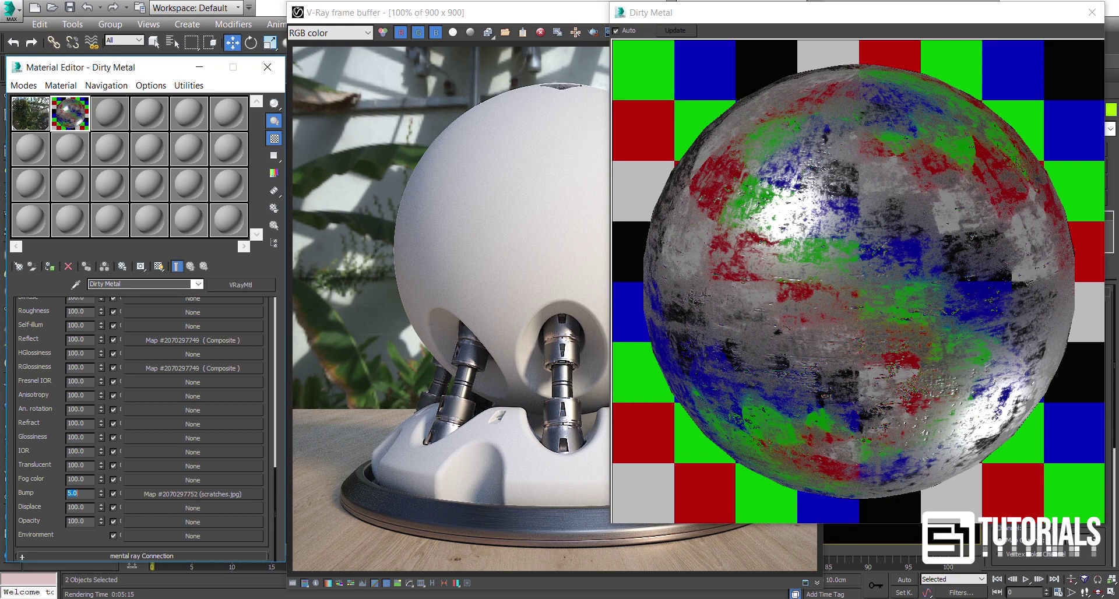
Close the enlarged material preview and render the scene again in the V-Ray frame buffer.
scroll(49, 421, up, 4)
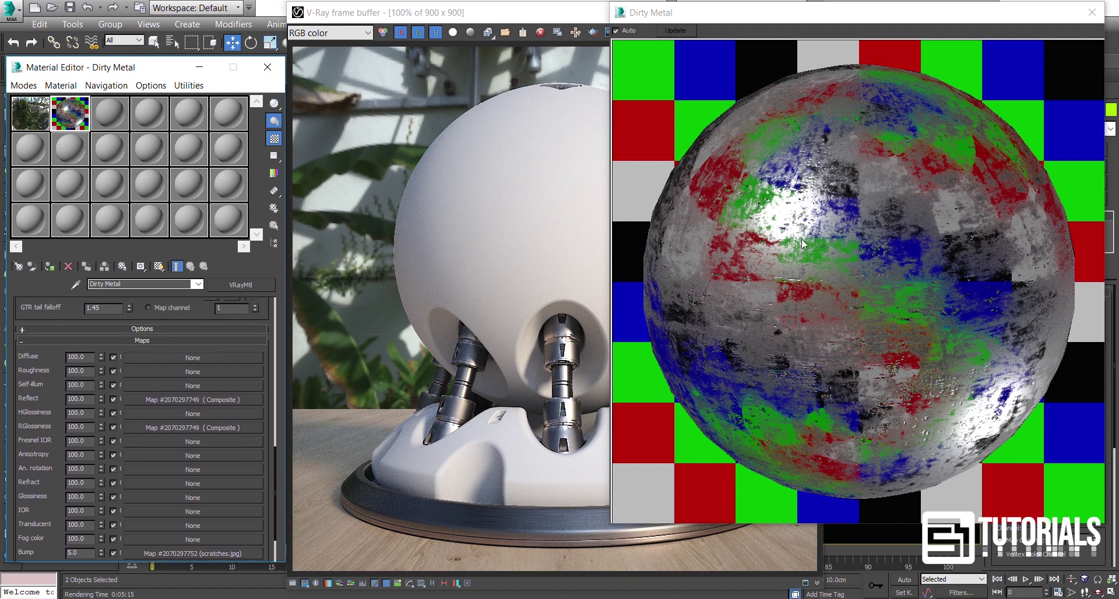
click(1092, 11)
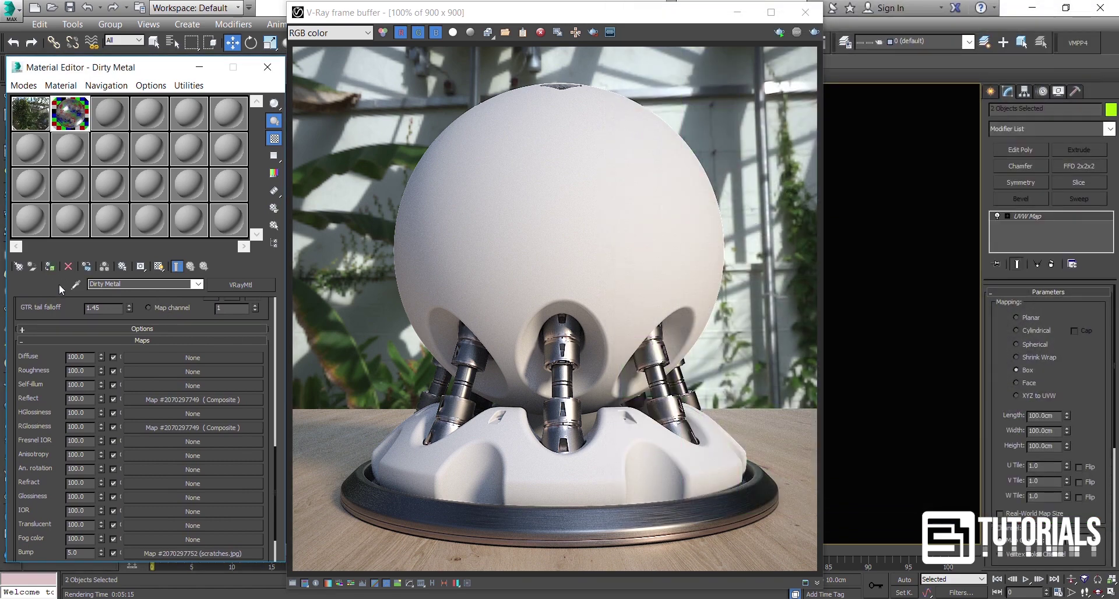
scroll(46, 376, up, 4)
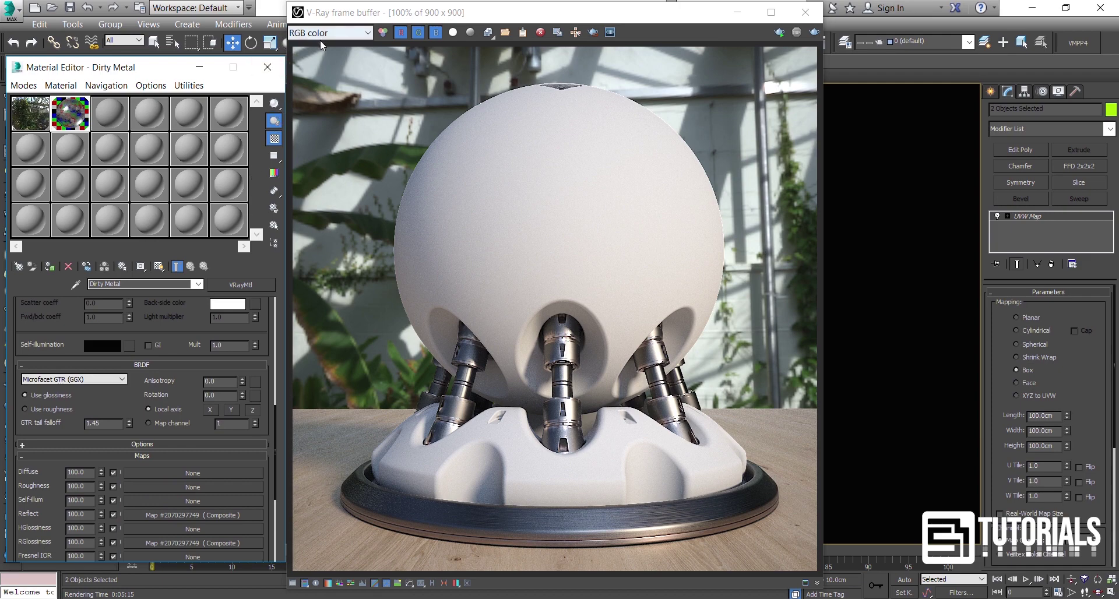
click(815, 35)
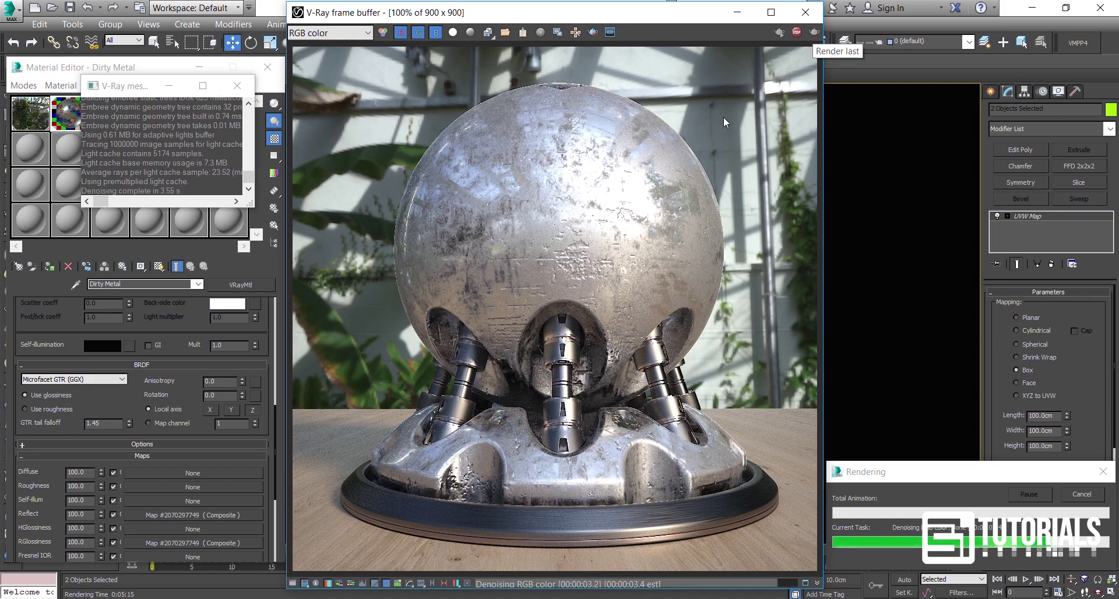
Examine the dirt, scratches, reflections and edges of the rendered metal sphere up close in the frame buffer.
click(717, 133)
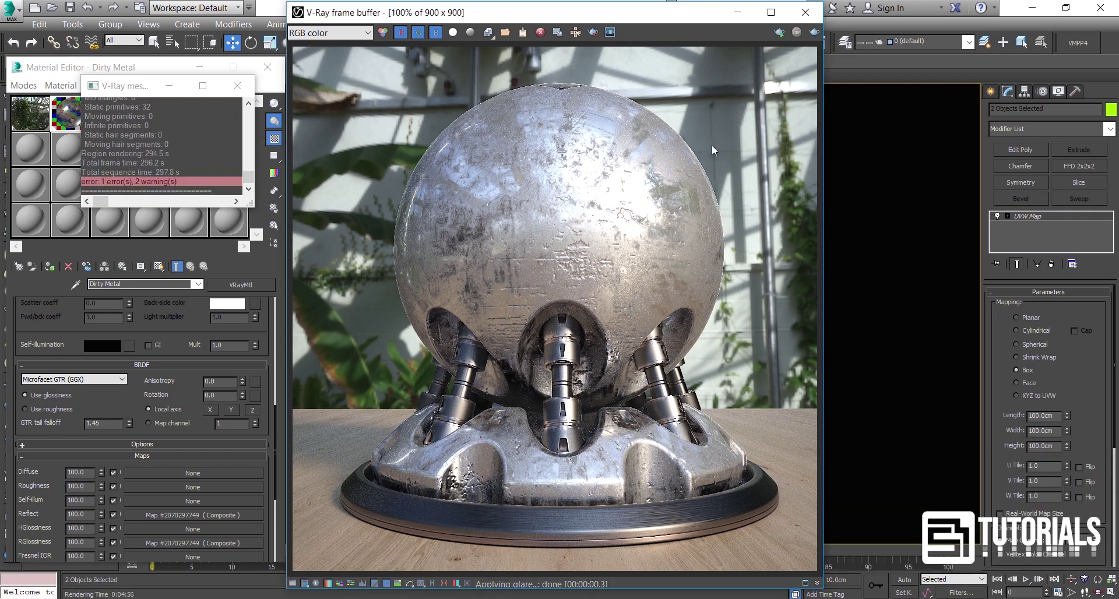
scroll(519, 156, up, 1)
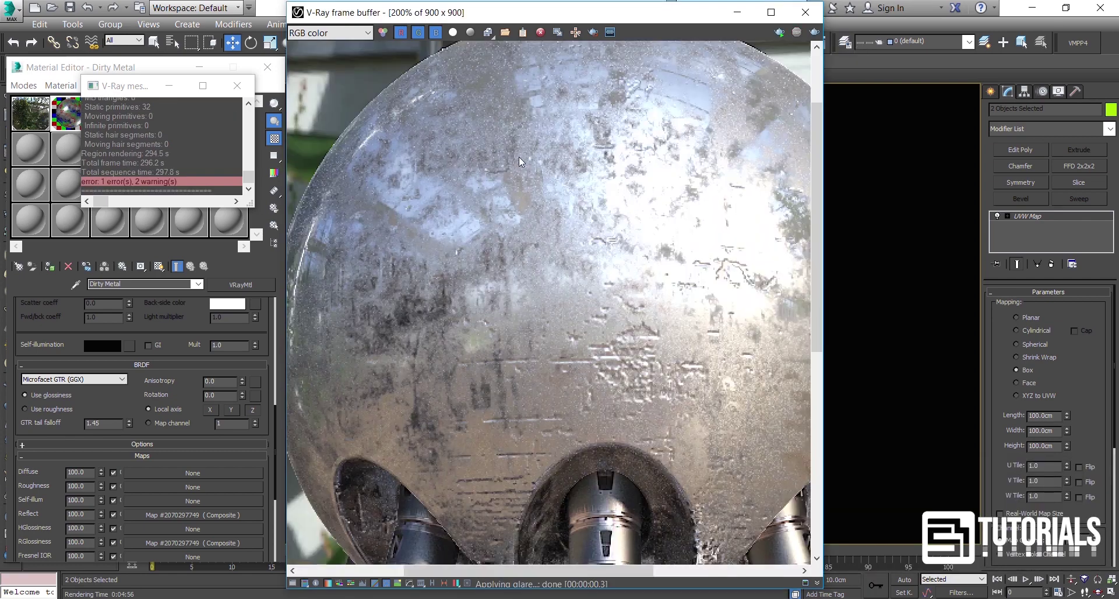
scroll(465, 185, up, 1)
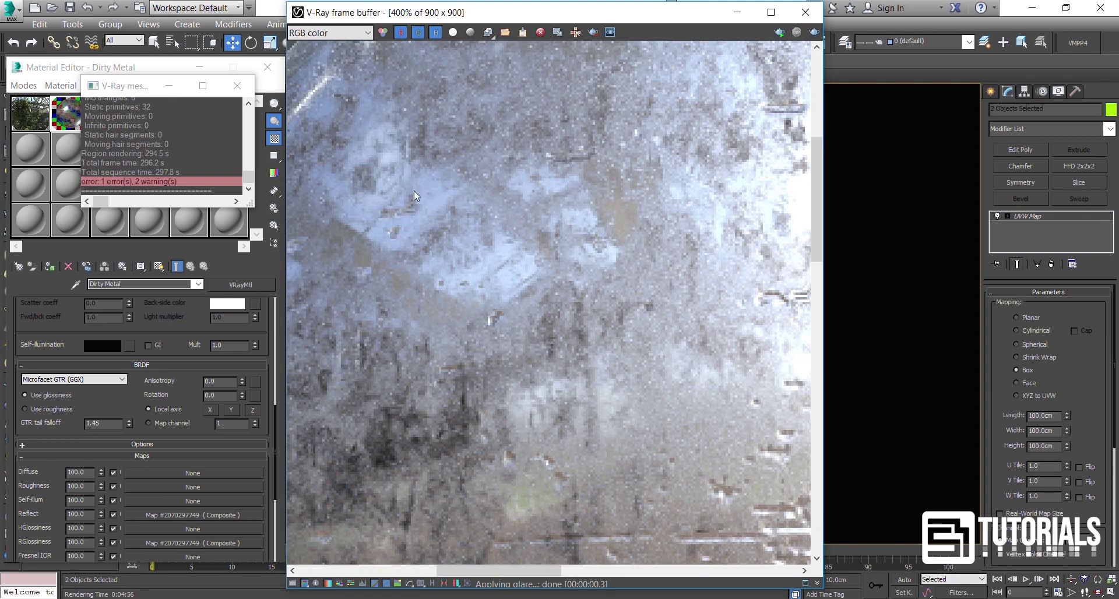
middle_drag(475, 191, 403, 201)
scroll(420, 199, down, 1)
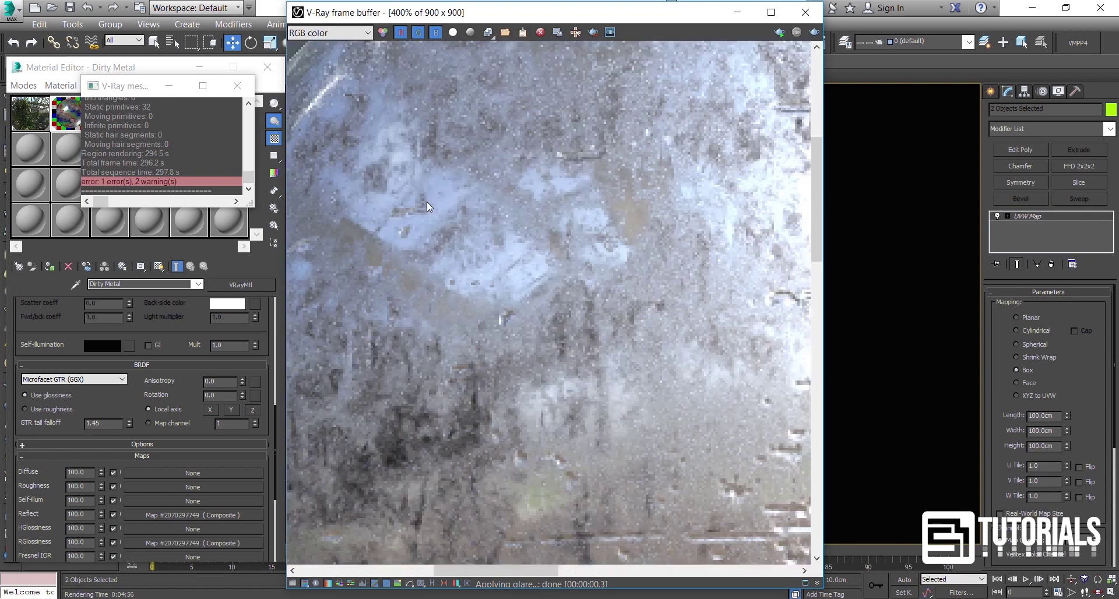
scroll(330, 248, up, 1)
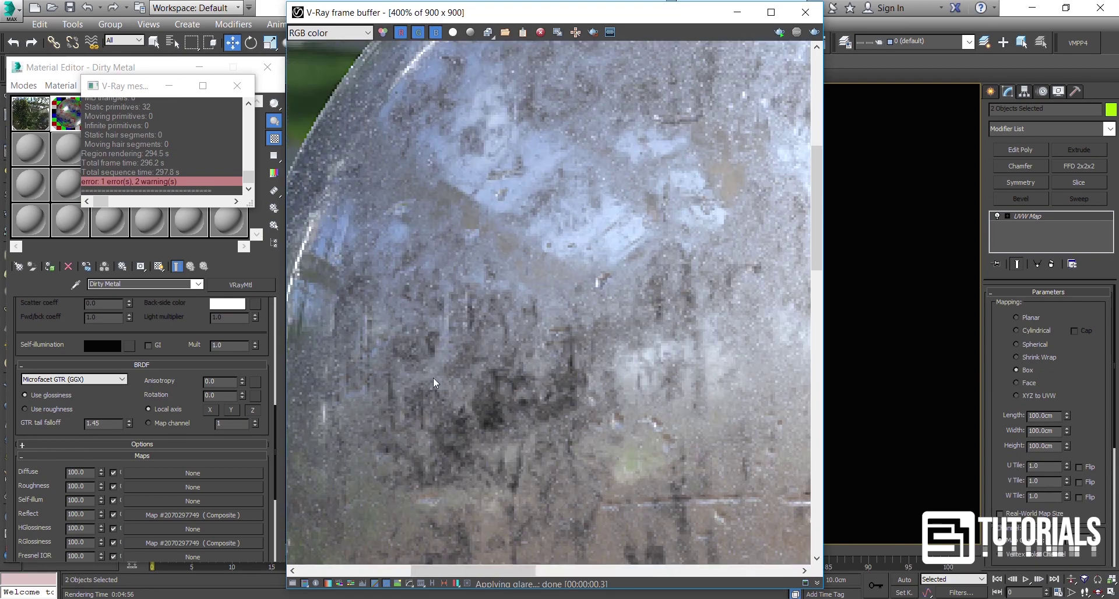
scroll(333, 239, down, 1)
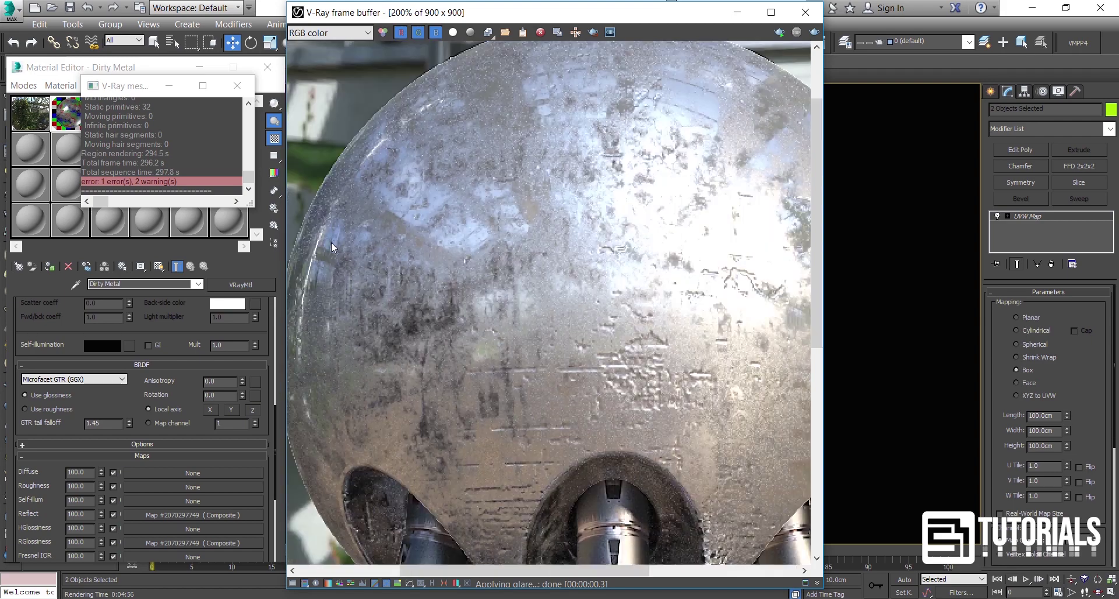
scroll(330, 245, down, 1)
scroll(383, 274, up, 1)
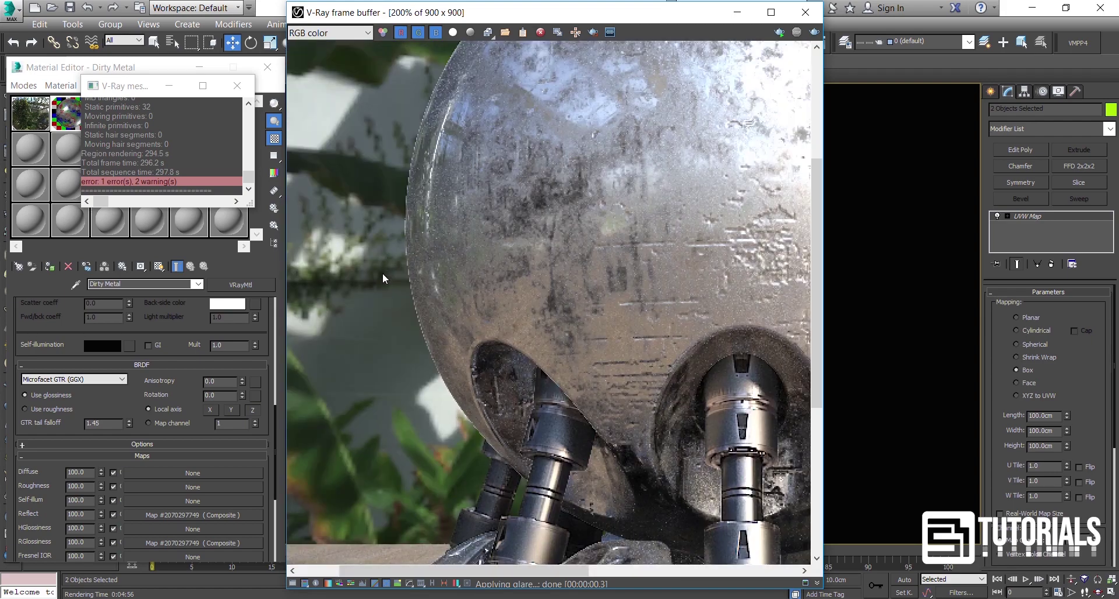
scroll(449, 148, up, 1)
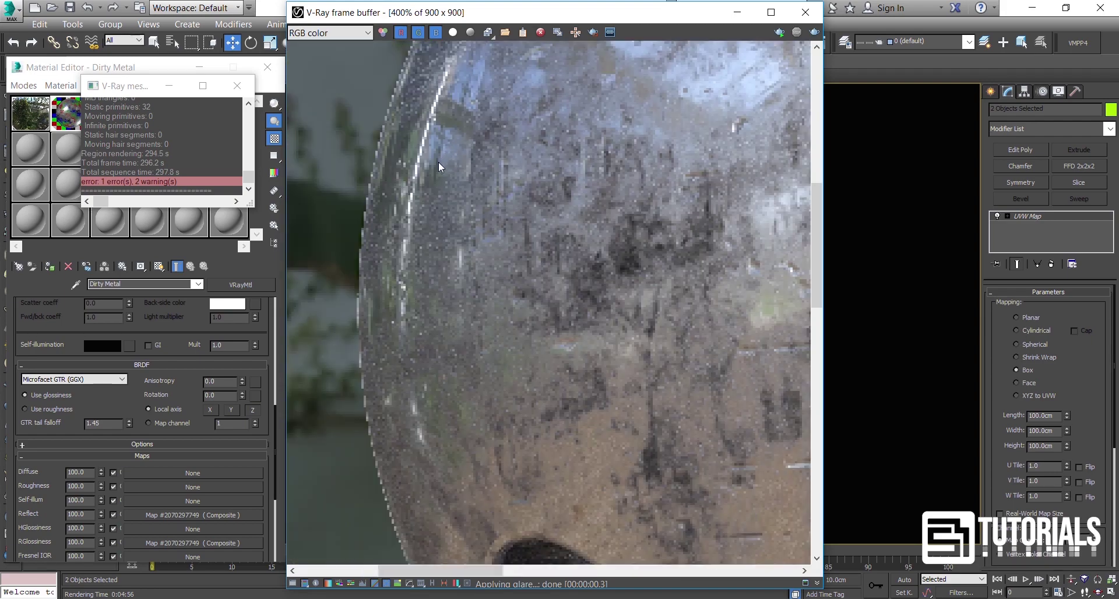
scroll(415, 294, down, 1)
scroll(422, 326, down, 1)
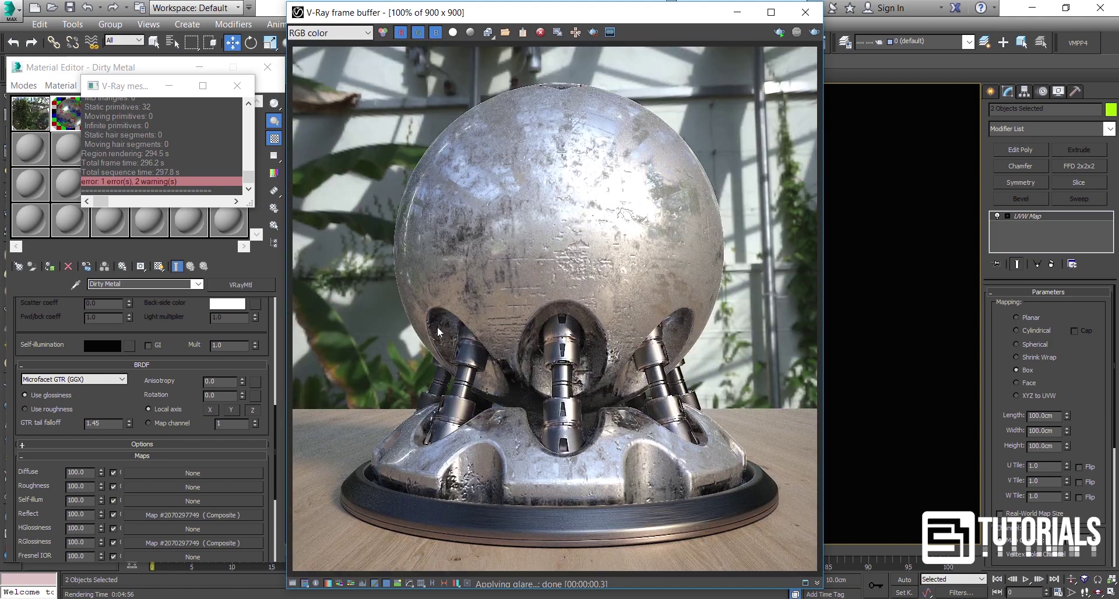
scroll(682, 180, up, 2)
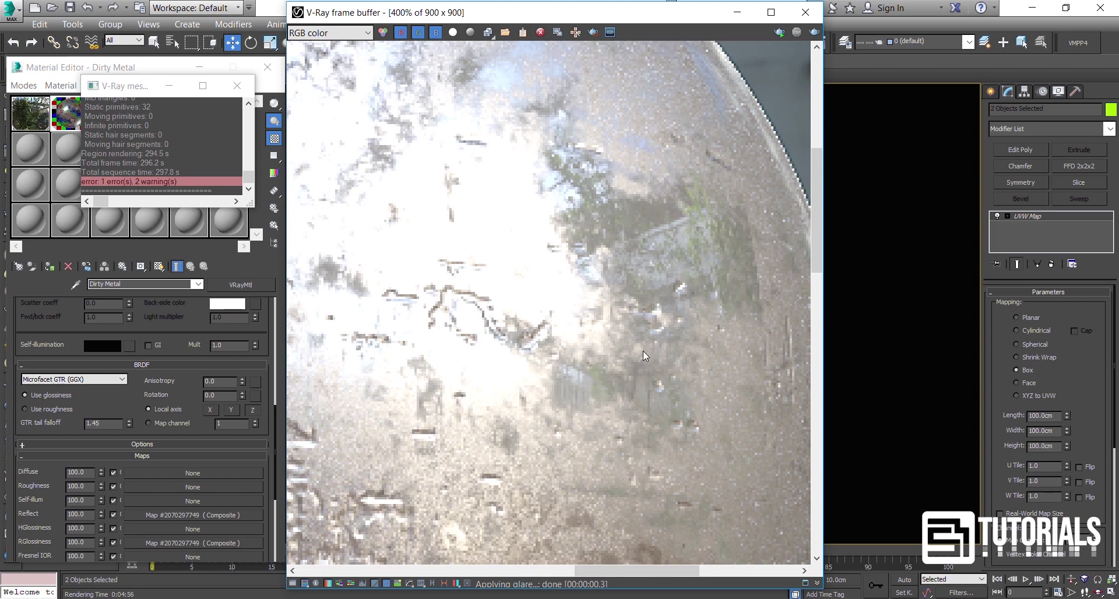
scroll(643, 352, down, 1)
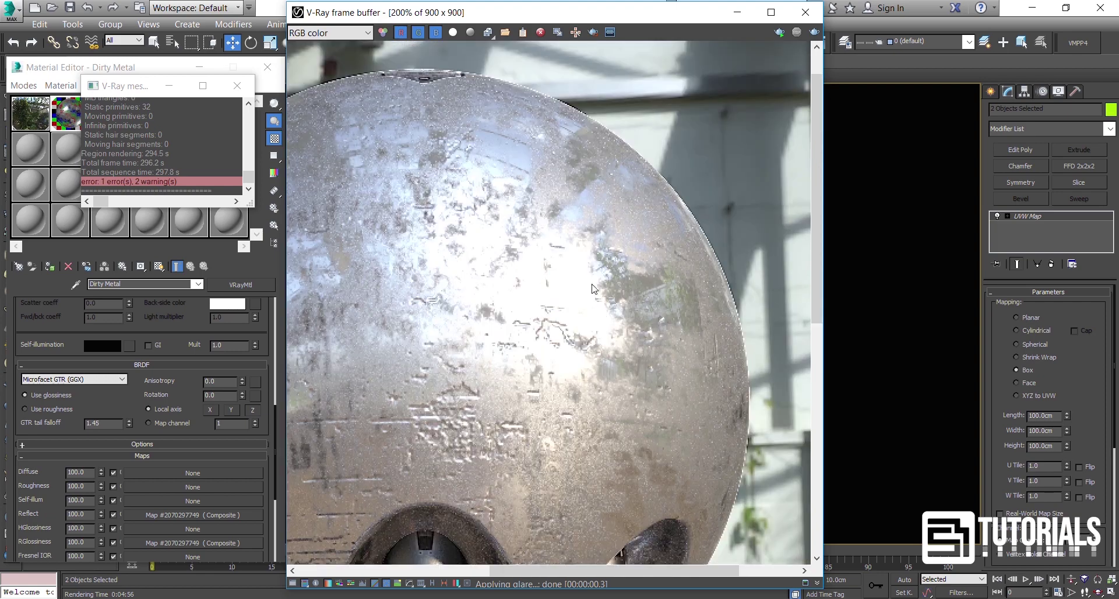
scroll(603, 285, down, 1)
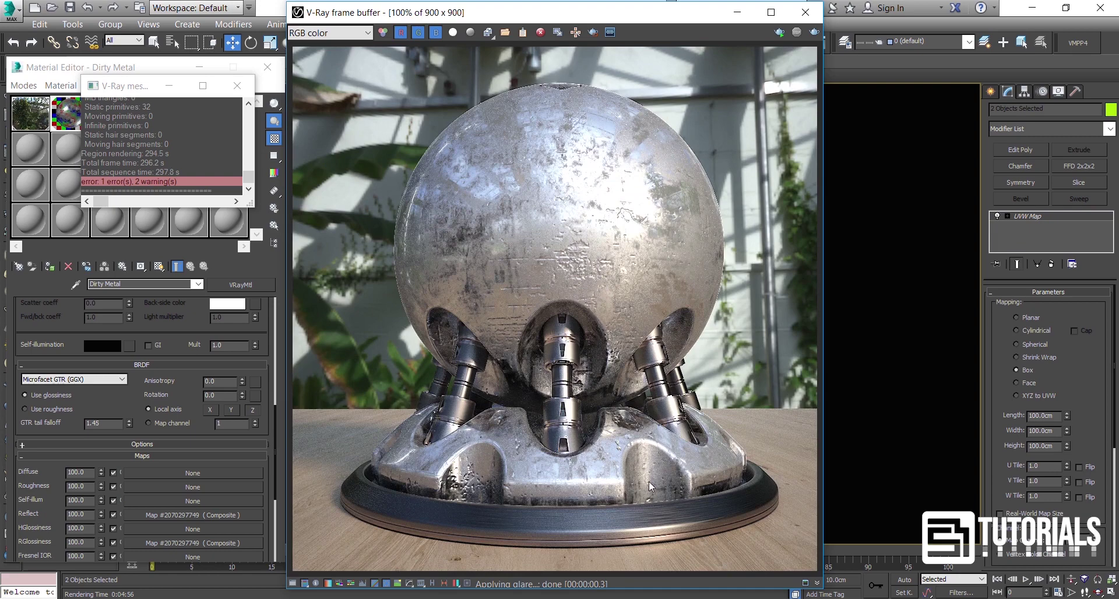
Inspect the rendered metal base, its recesses and the lower part of the sphere up close, comparing the surface detail with the full render.
scroll(649, 481, up, 2)
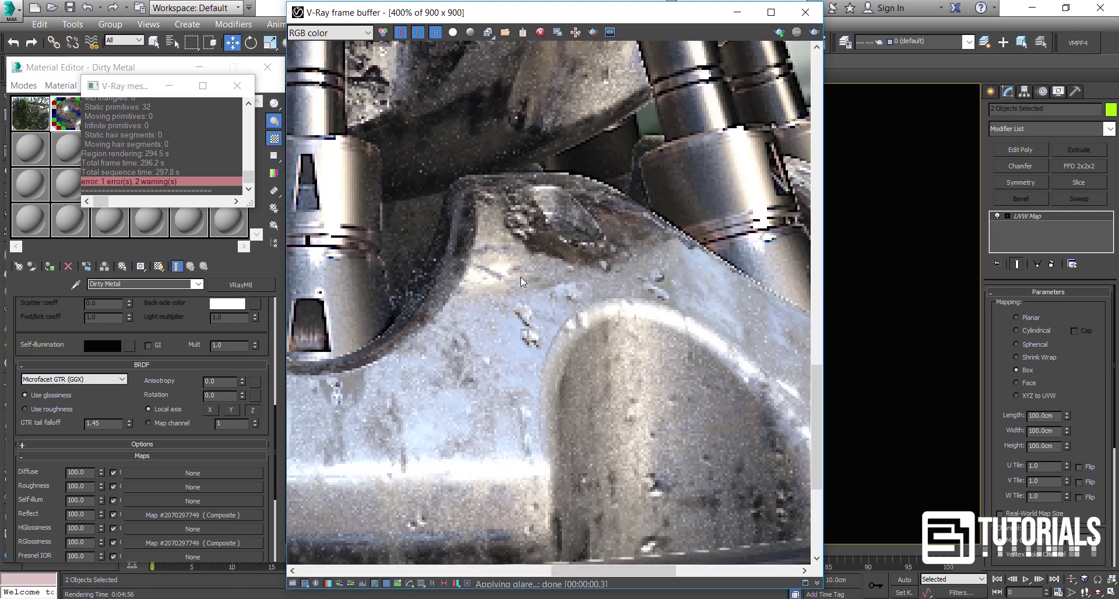
scroll(505, 277, down, 1)
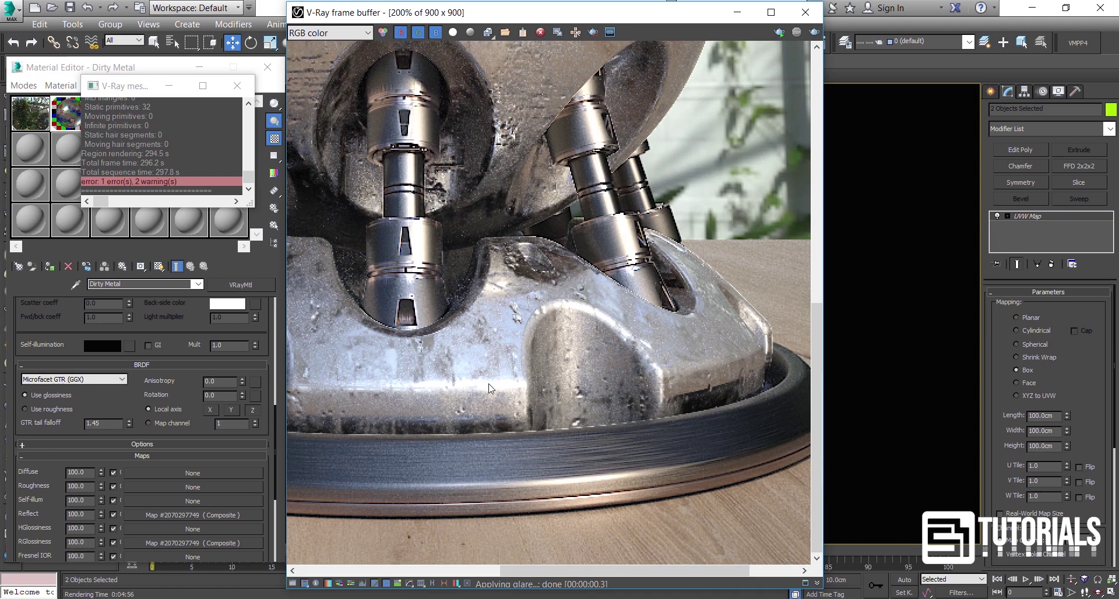
scroll(494, 387, down, 1)
scroll(510, 481, up, 2)
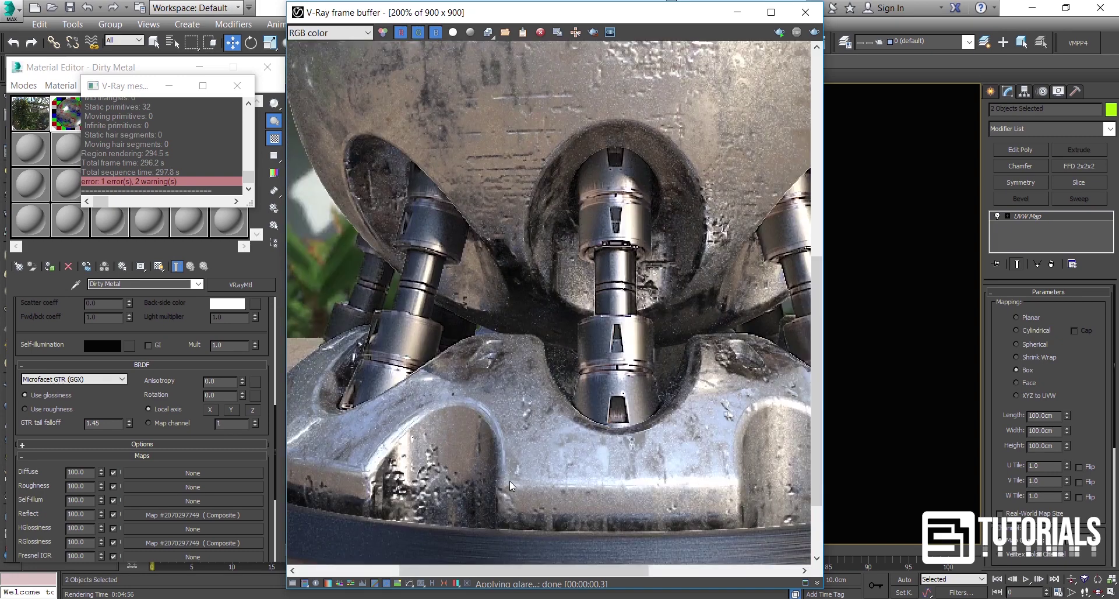
scroll(515, 404, down, 1)
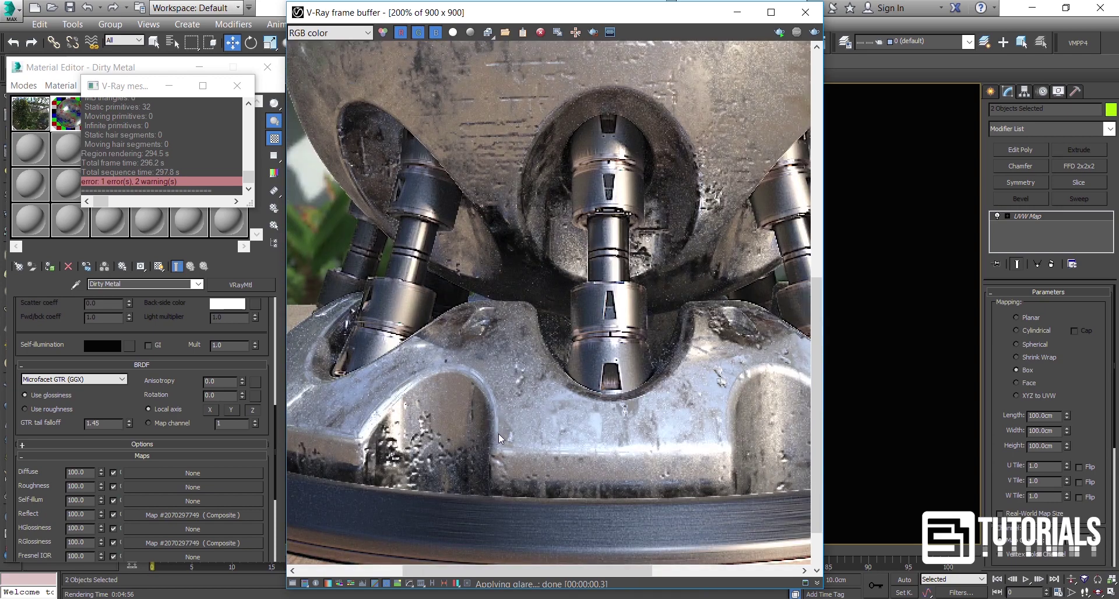
scroll(498, 434, down, 1)
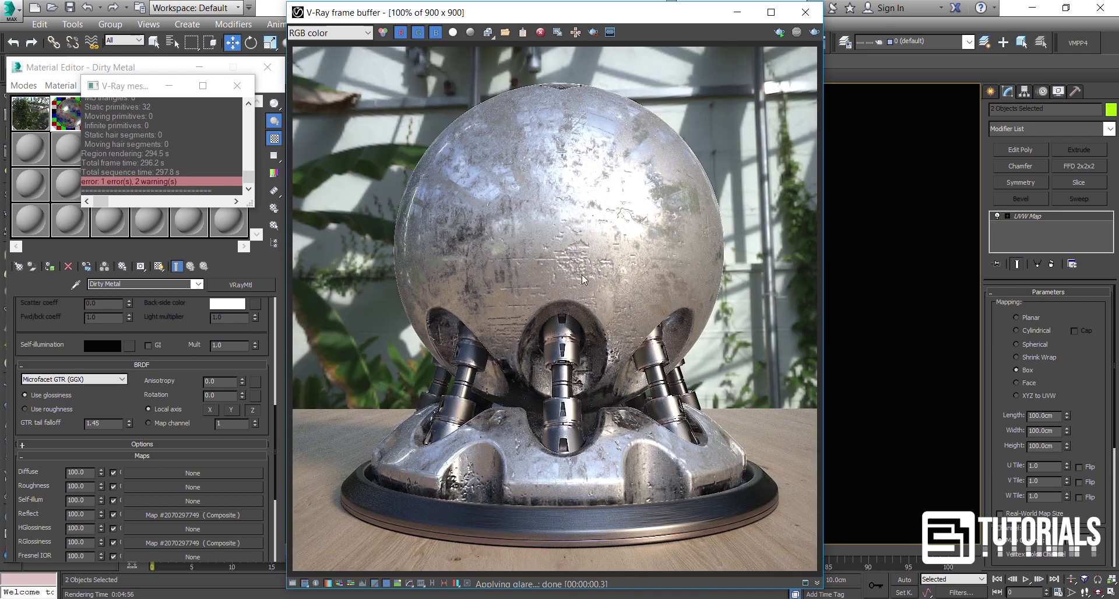
scroll(687, 296, up, 1)
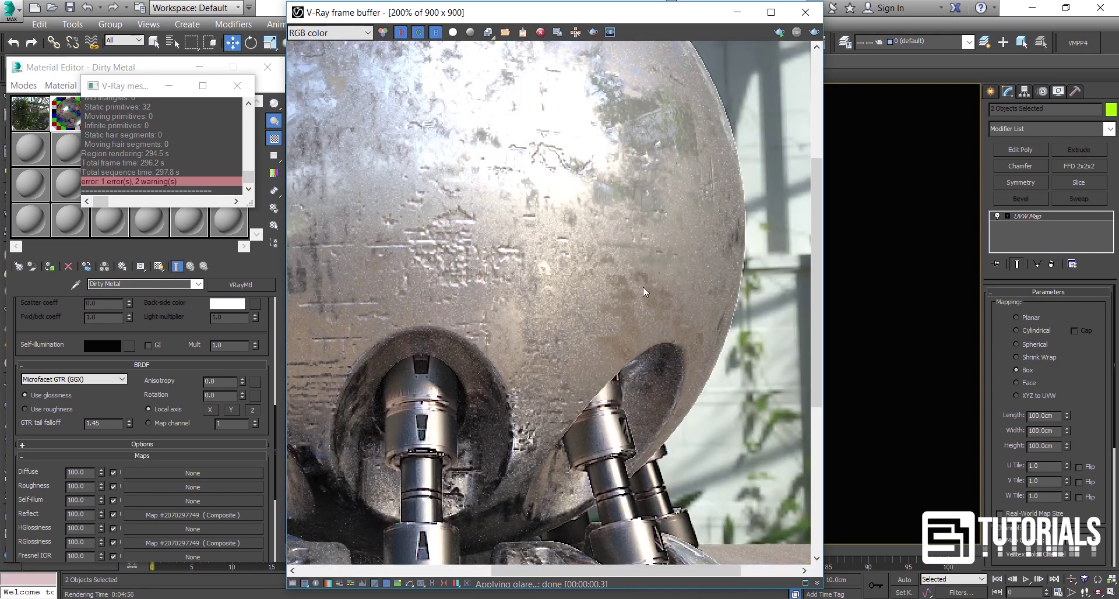
scroll(644, 291, down, 1)
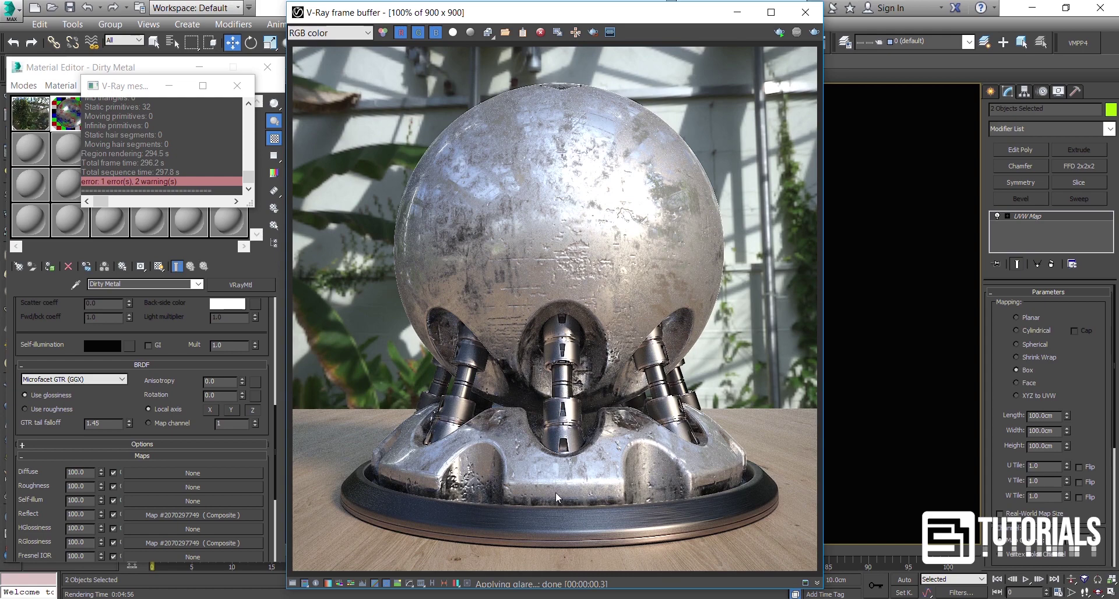
scroll(554, 492, up, 1)
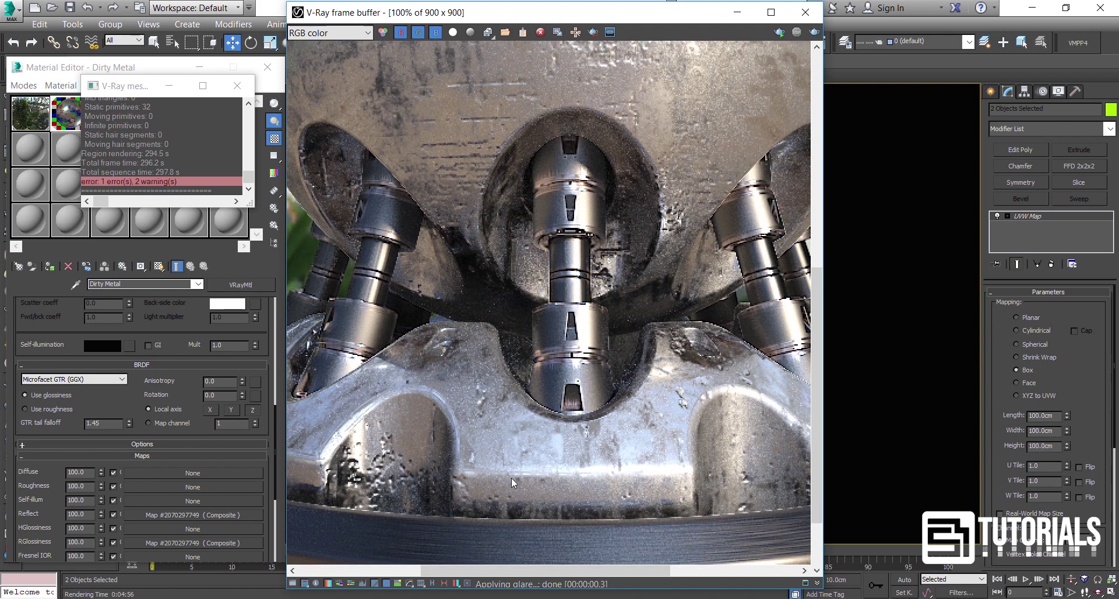
scroll(511, 478, down, 1)
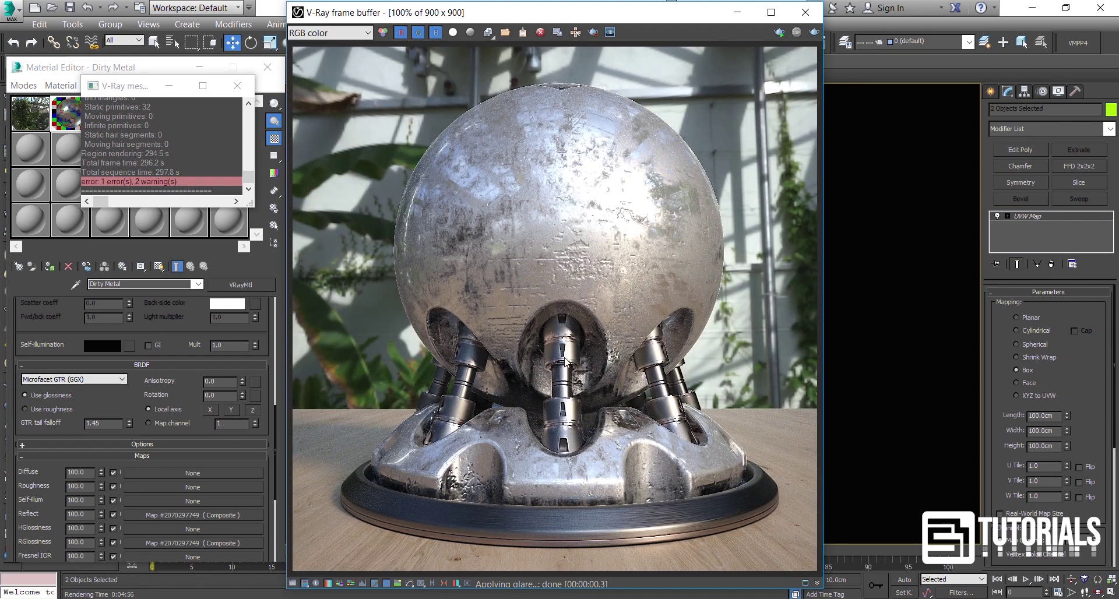